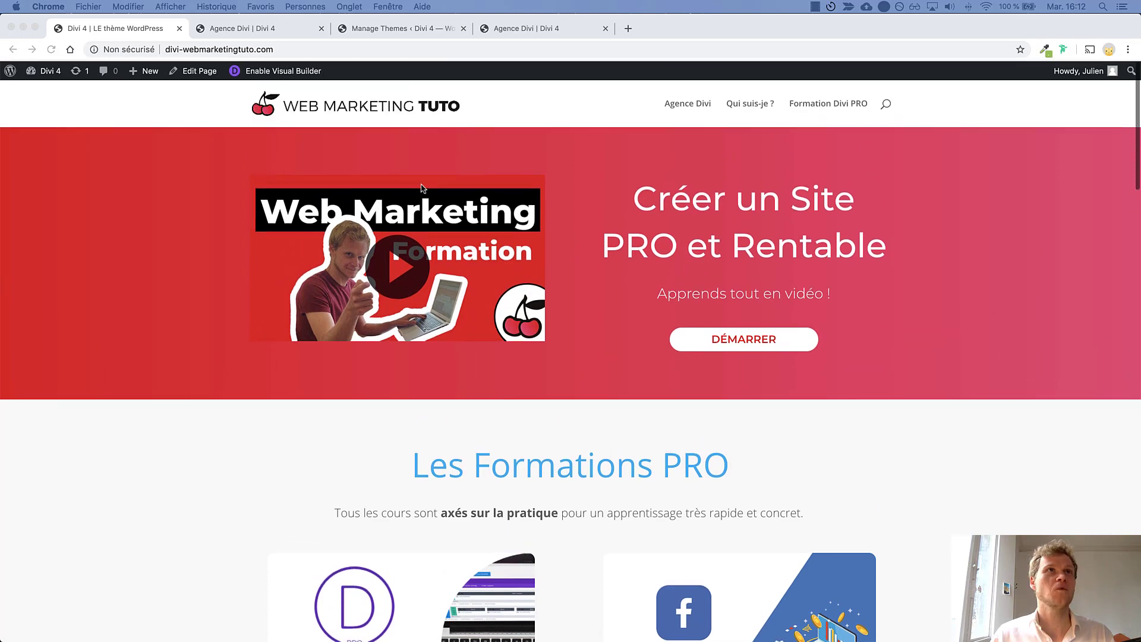
# Look through the published Agence Divi page from its introduction to the design blog section.
pyautogui.click(244, 31)
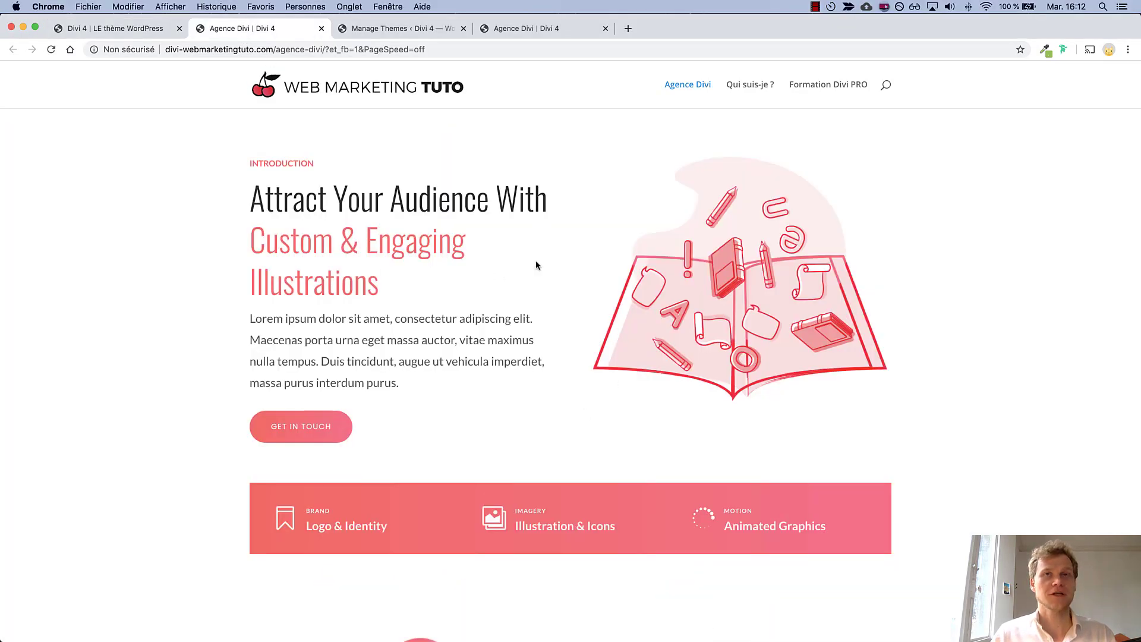
pyautogui.scroll(-2, 571, 309)
pyautogui.scroll(-10, 570, 307)
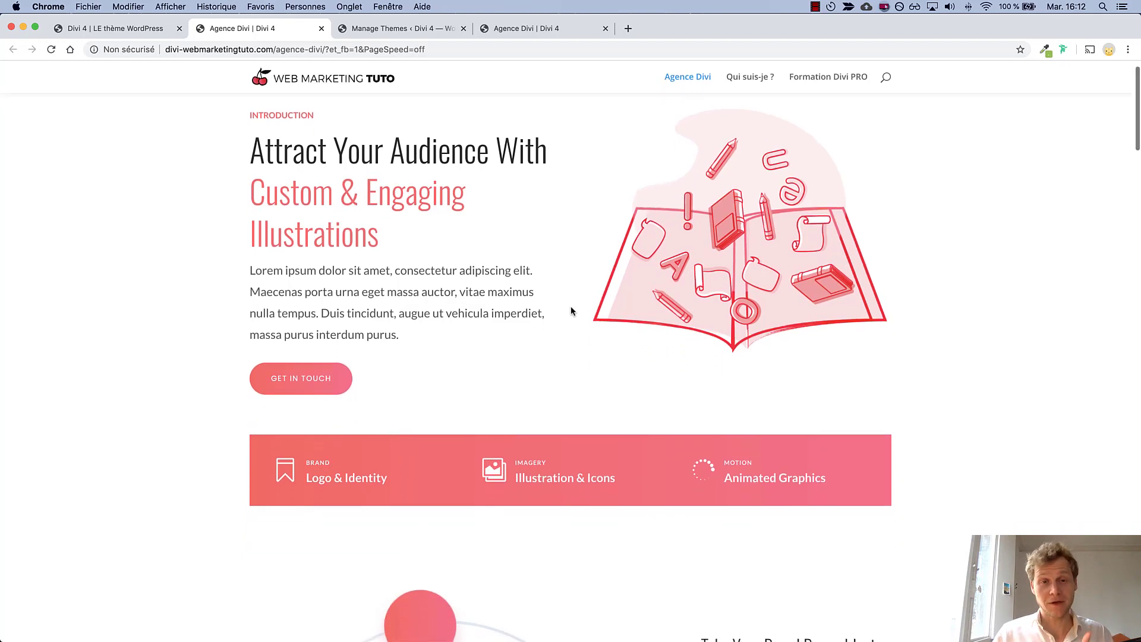
pyautogui.scroll(-15, 571, 311)
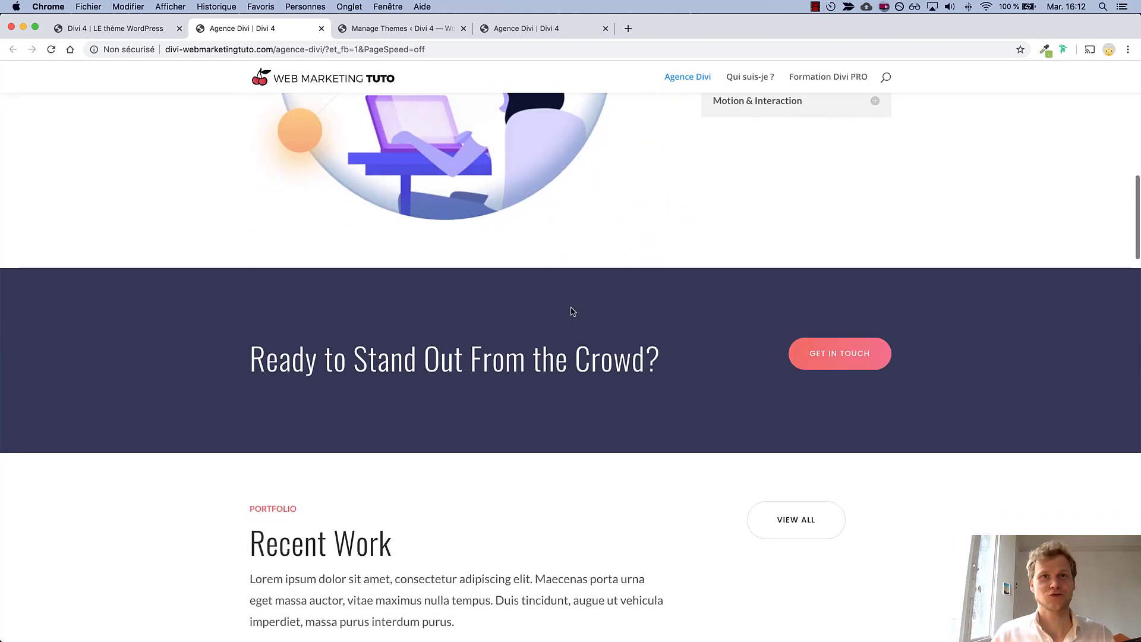
pyautogui.scroll(-8, 548, 317)
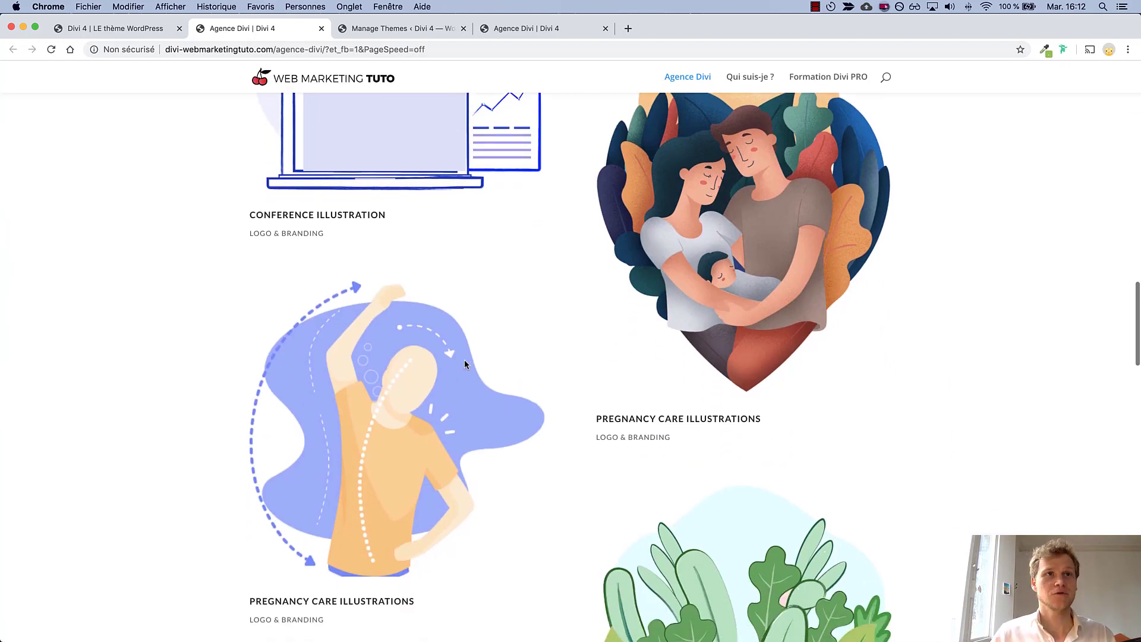
pyautogui.scroll(-8, 505, 400)
pyautogui.scroll(-3, 655, 406)
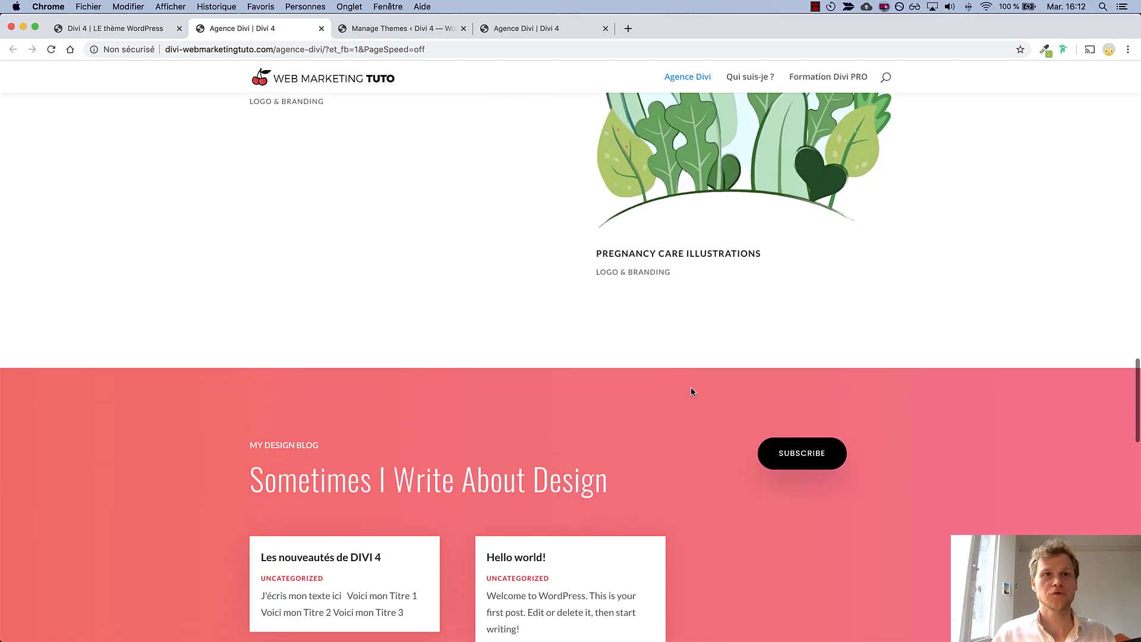
pyautogui.scroll(8, 690, 390)
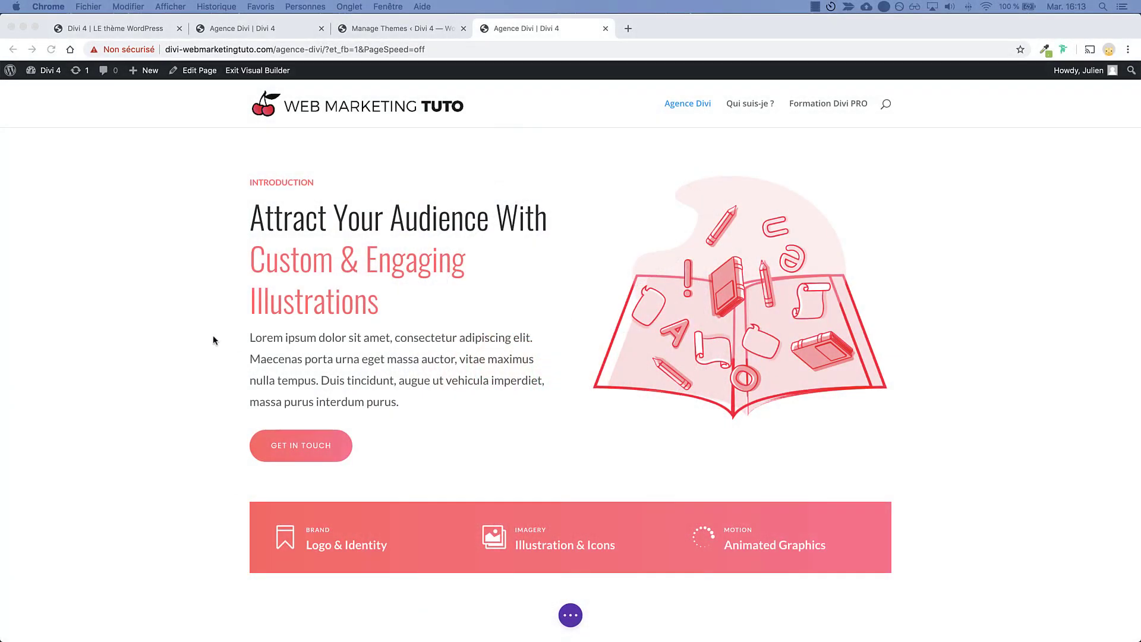
# Review the Agence Divi page in the visual builder from the introduction to the Recent Work section.
pyautogui.scroll(-5, 416, 372)
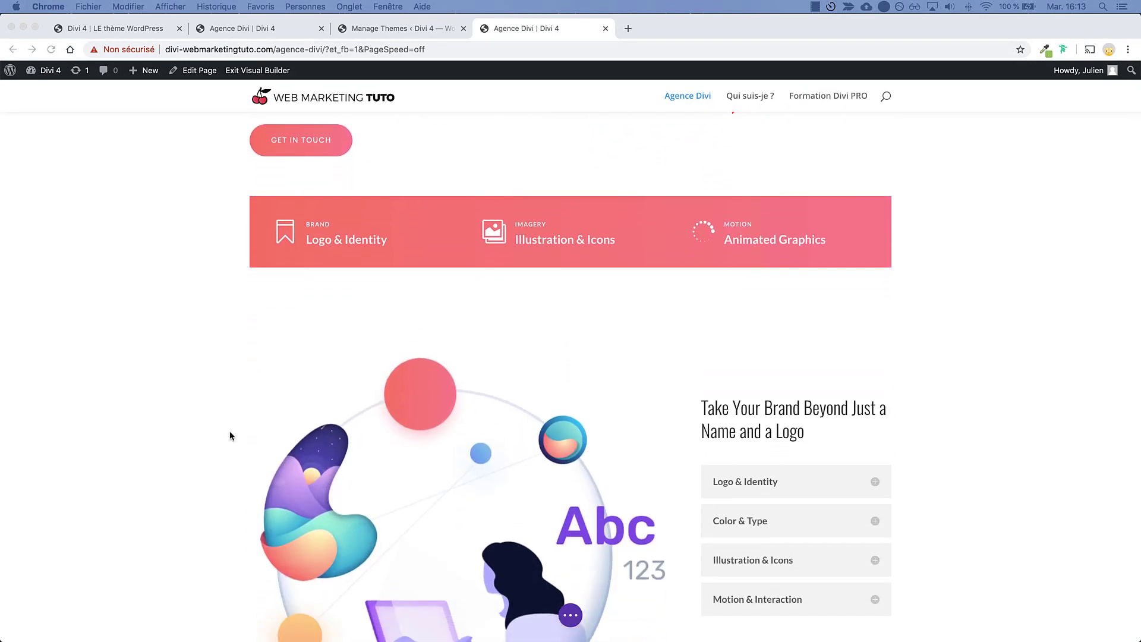
pyautogui.scroll(-3, 230, 426)
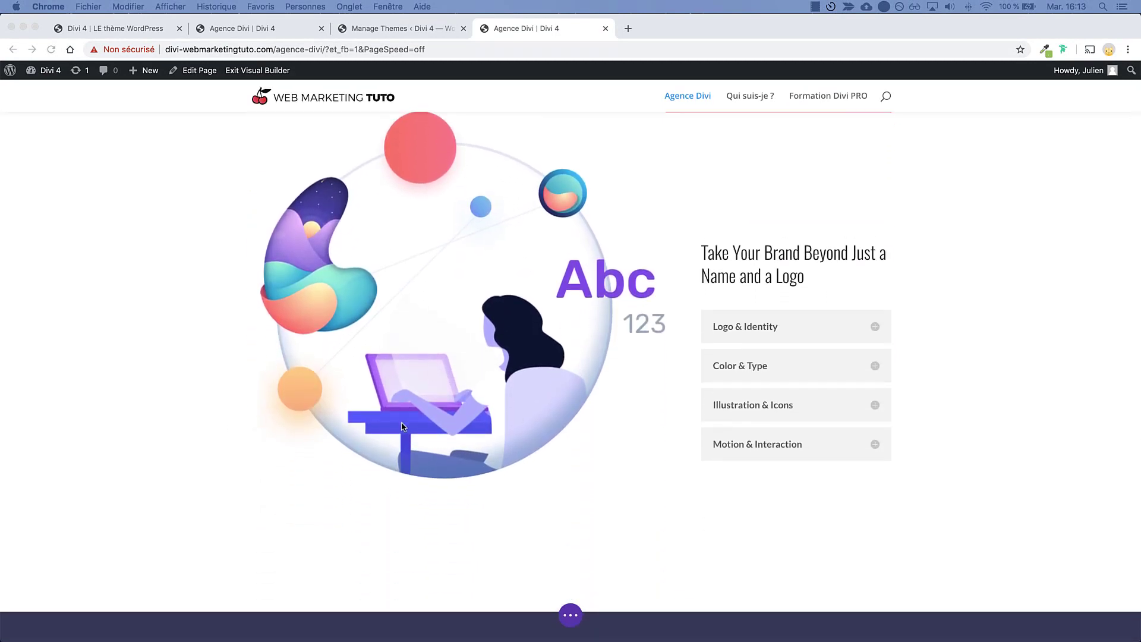
pyautogui.scroll(-3, 401, 426)
pyautogui.moveTo(1135, 187); pyautogui.dragTo(1136, 138)
pyautogui.scroll(-4, 542, 295)
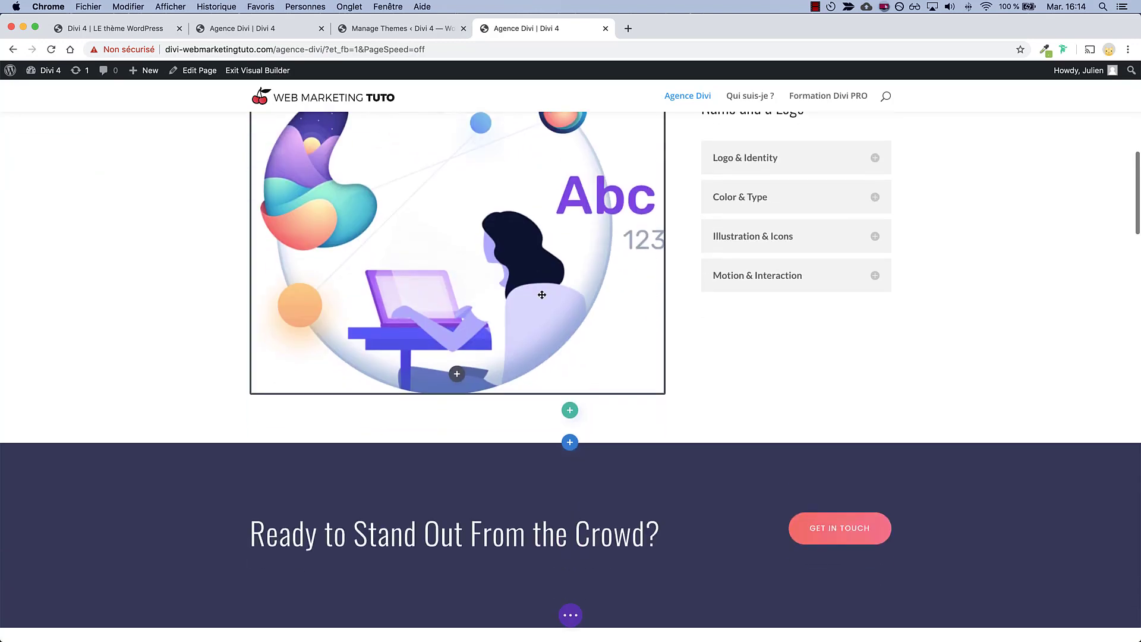
pyautogui.scroll(-7, 542, 295)
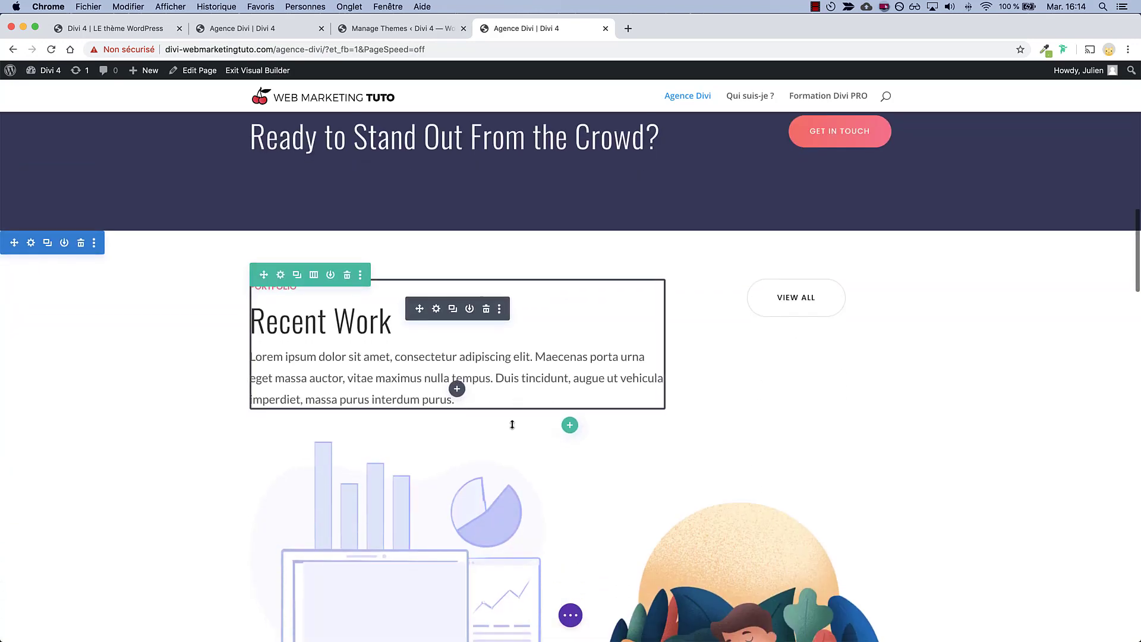
pyautogui.scroll(3, 718, 376)
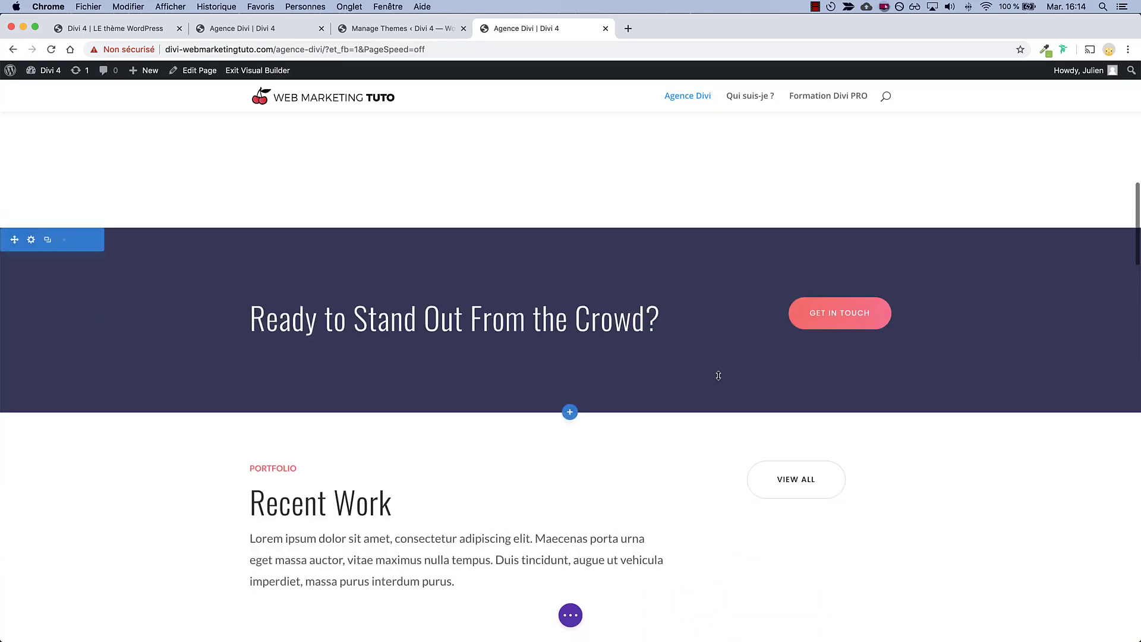
pyautogui.scroll(-3, 718, 375)
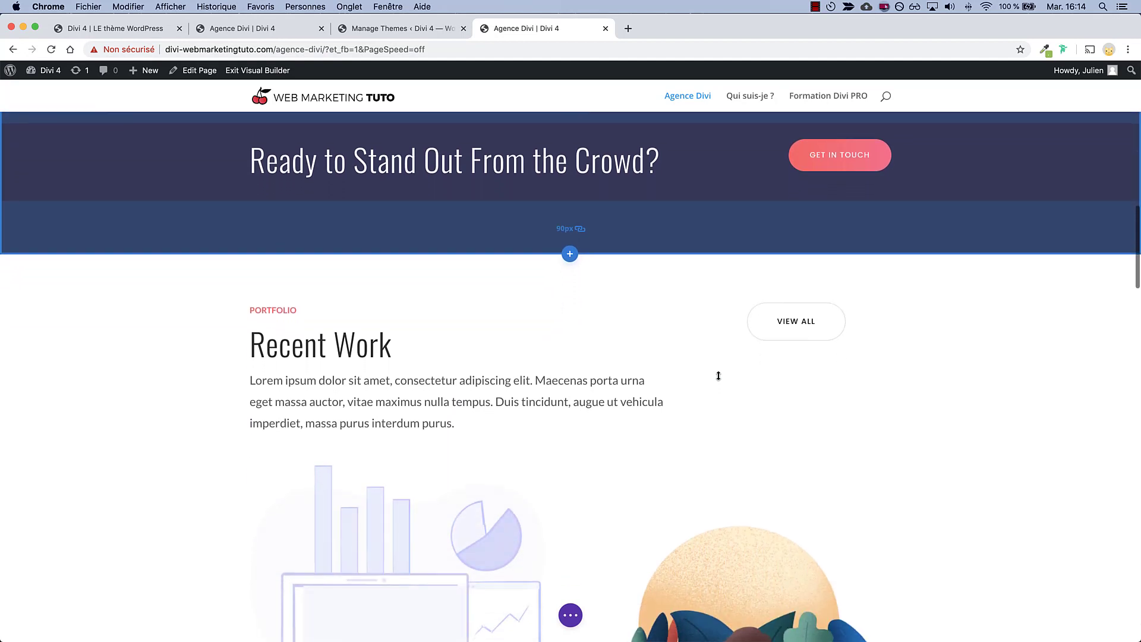
# Examine how the Recent Work portfolio illustrations fade, blur and rotate while scrolling, and return to the introduction.
pyautogui.scroll(-3, 719, 376)
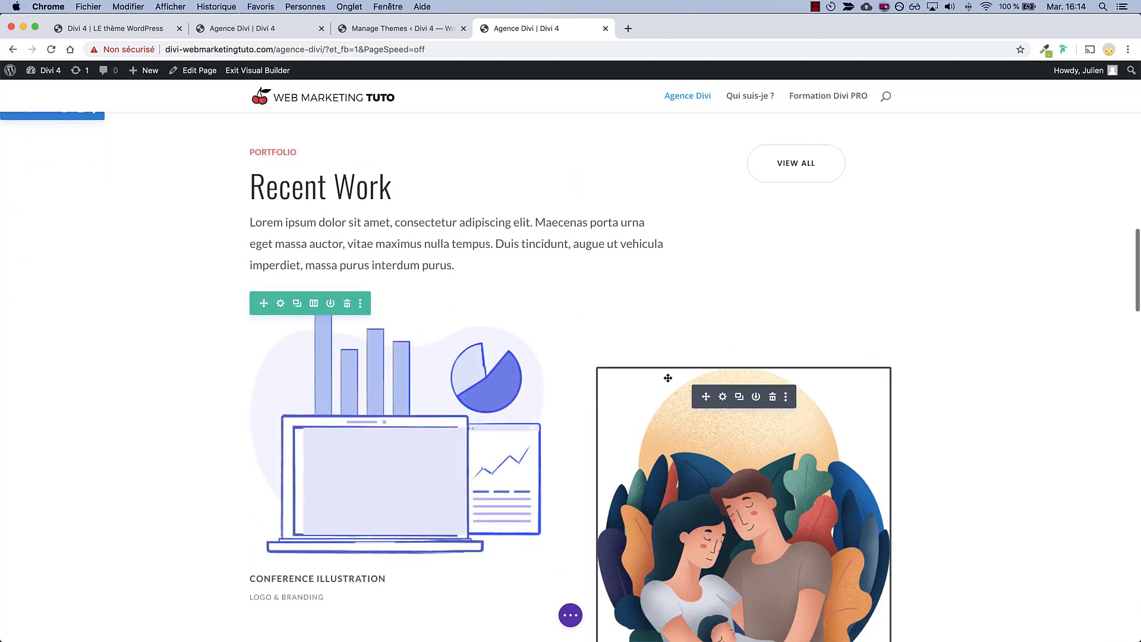
pyautogui.scroll(-2, 120, 392)
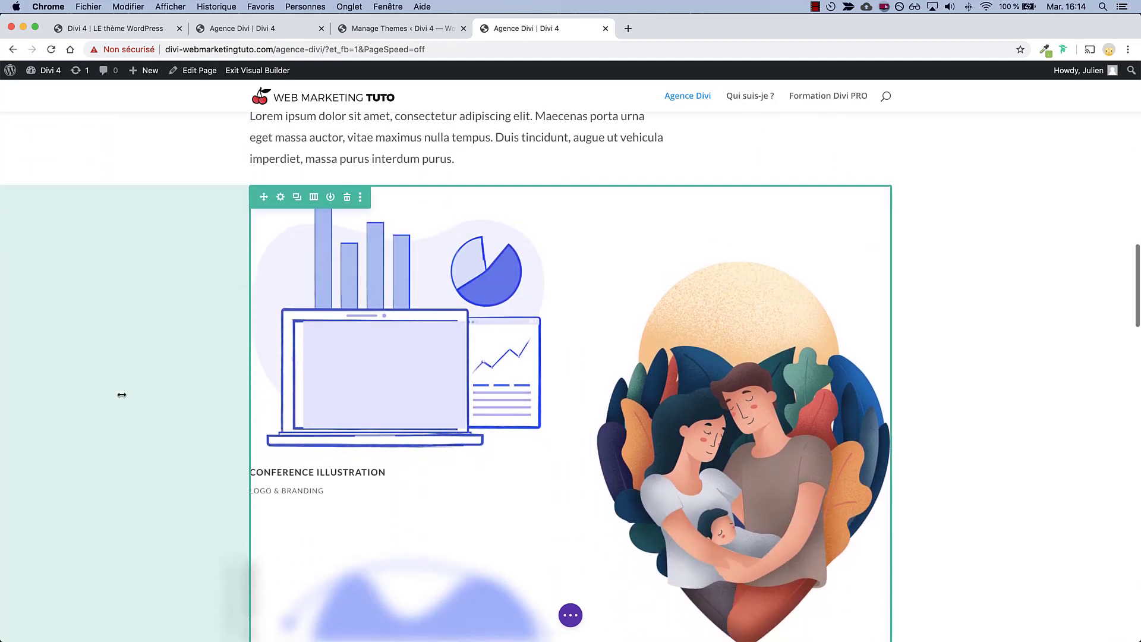
pyautogui.scroll(-1, 120, 394)
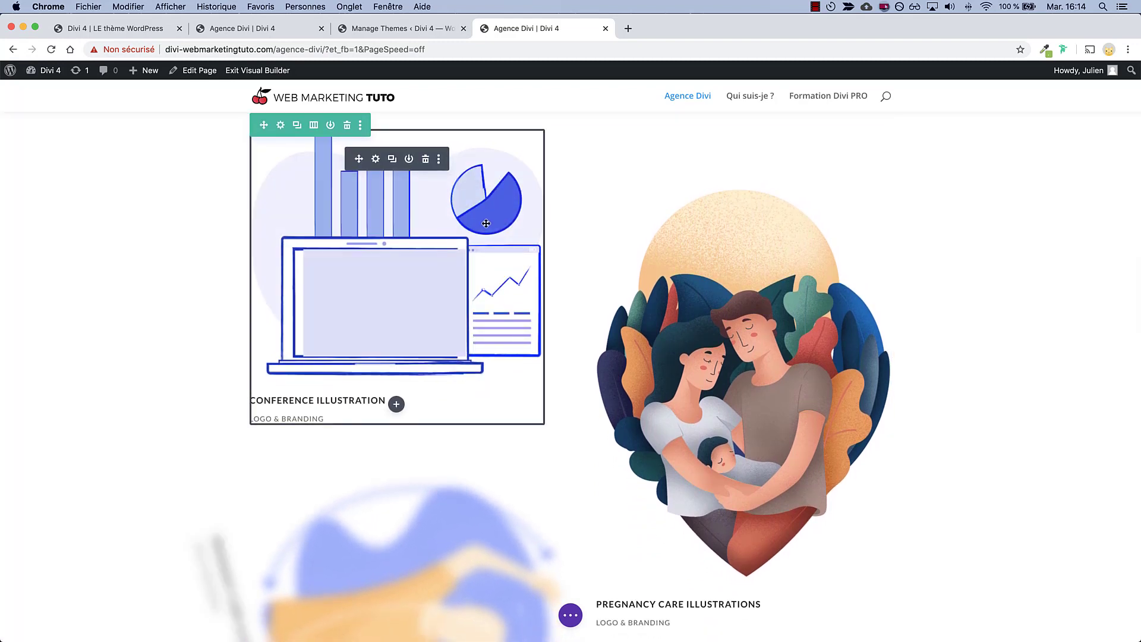
pyautogui.scroll(-2, 55, 292)
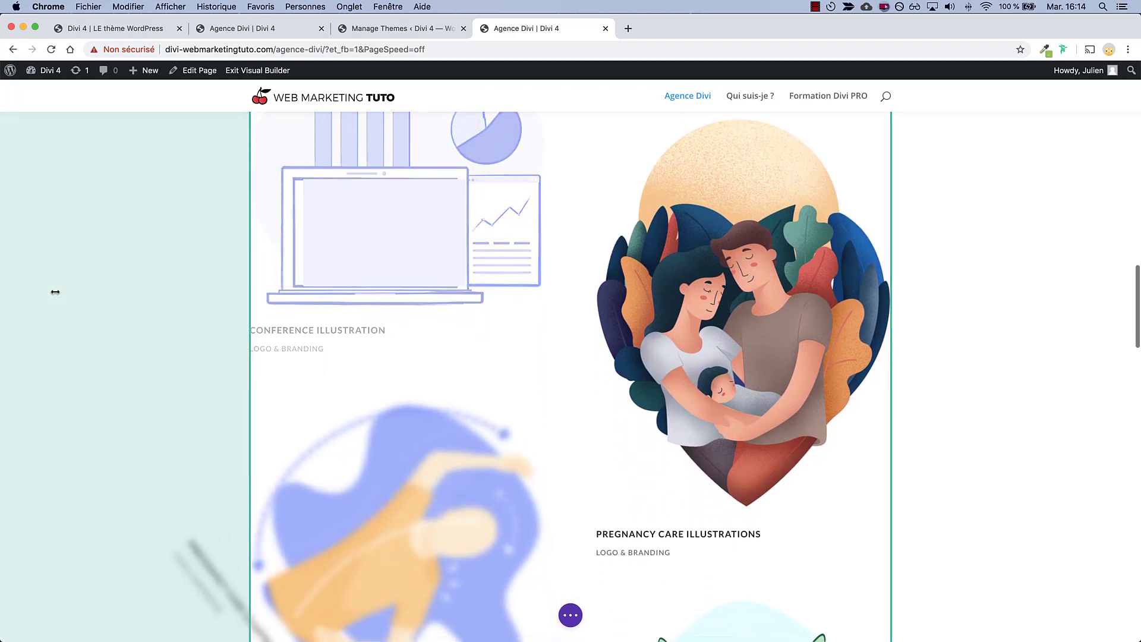
pyautogui.scroll(-1, 55, 292)
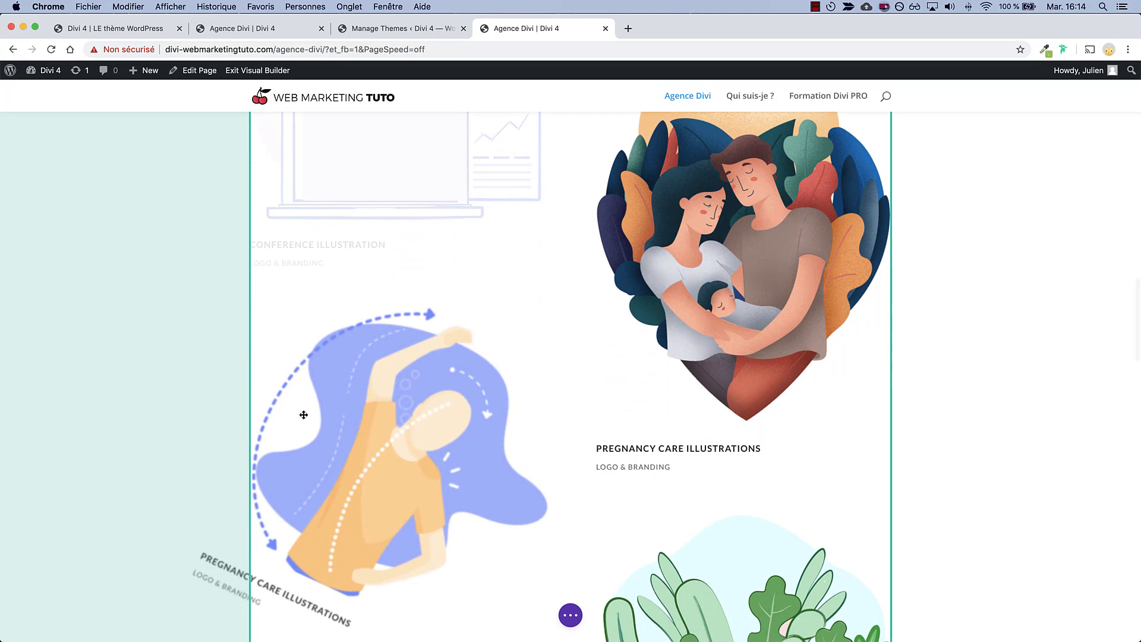
pyautogui.scroll(1, 199, 387)
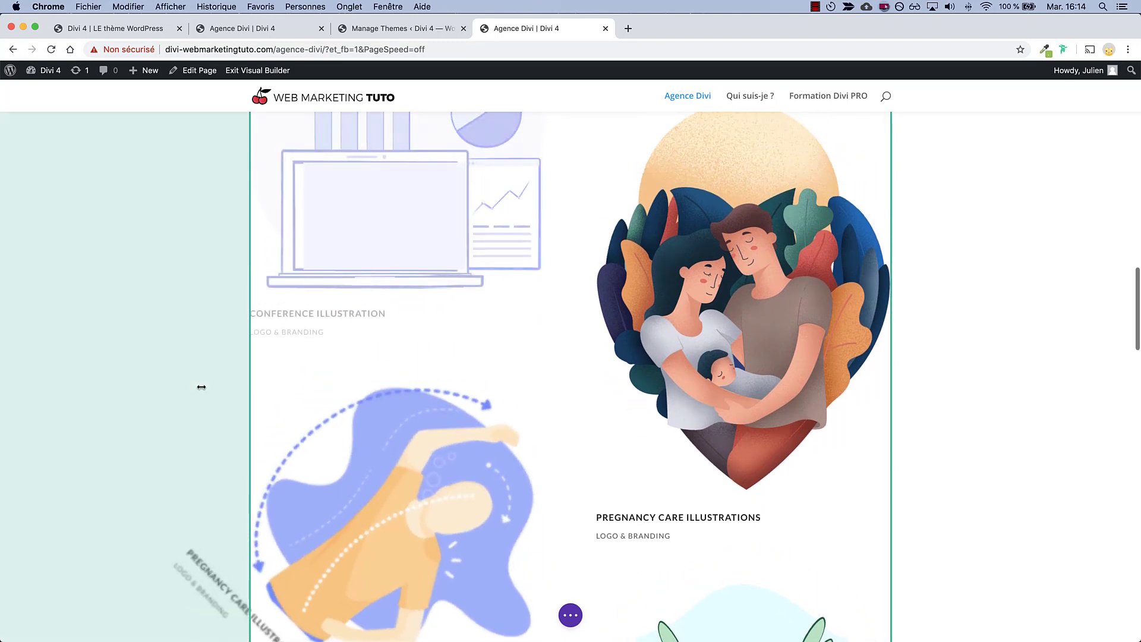
pyautogui.scroll(-3, 199, 387)
pyautogui.scroll(-2, 201, 387)
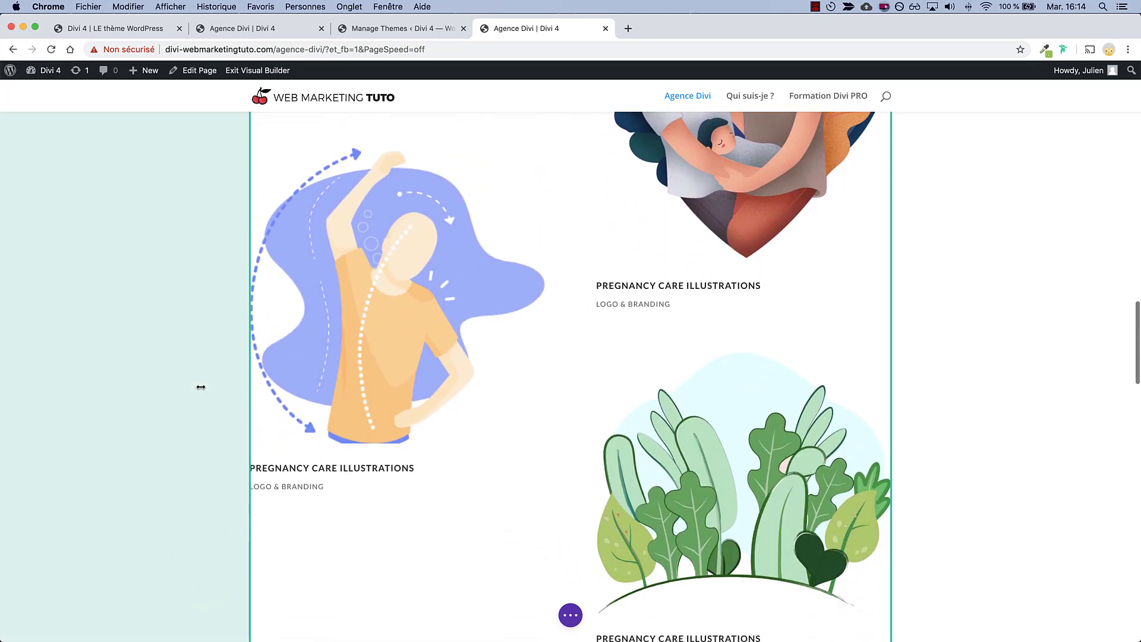
pyautogui.scroll(-8, 201, 387)
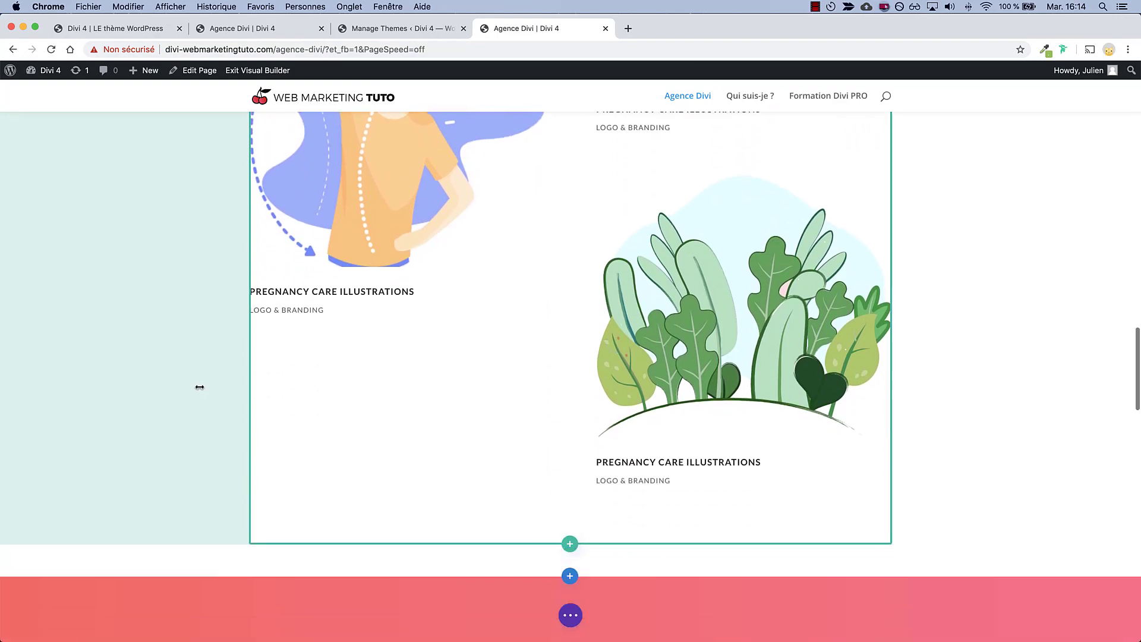
pyautogui.scroll(15, 199, 387)
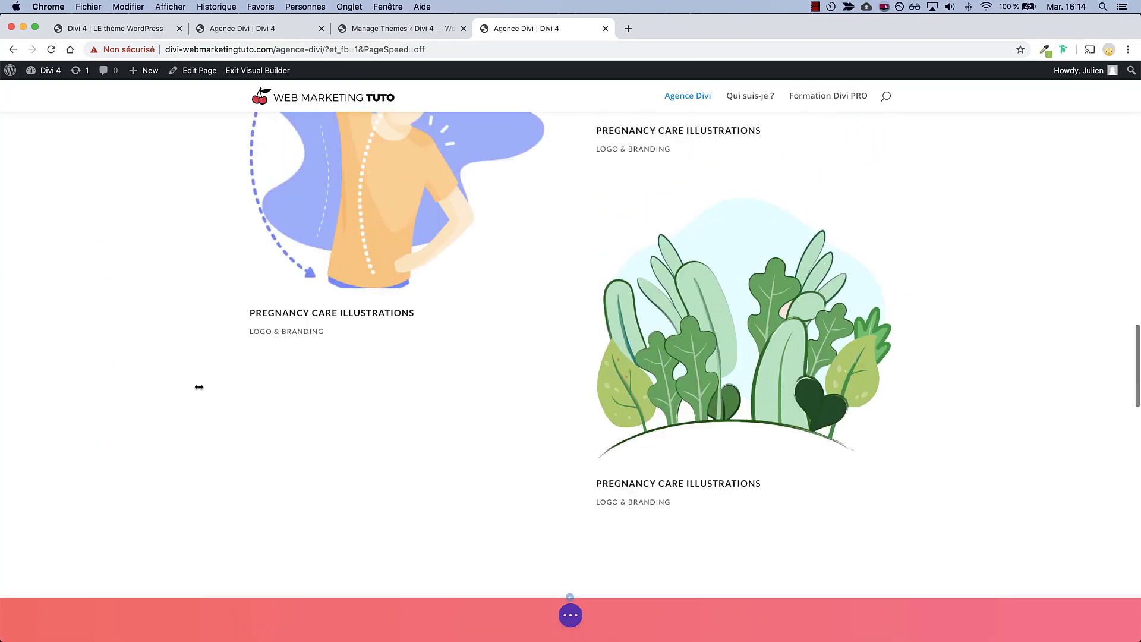
pyautogui.scroll(1, 197, 387)
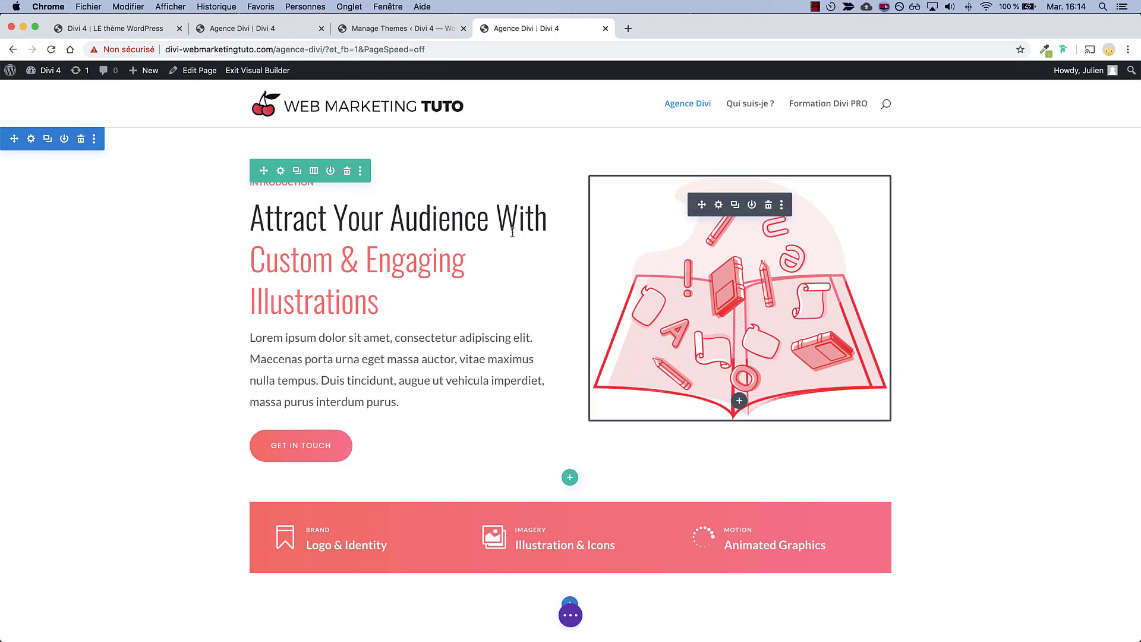
# Enable the horizontal motion scroll effect on the introduction row and preview it on the page.
pyautogui.click(281, 173)
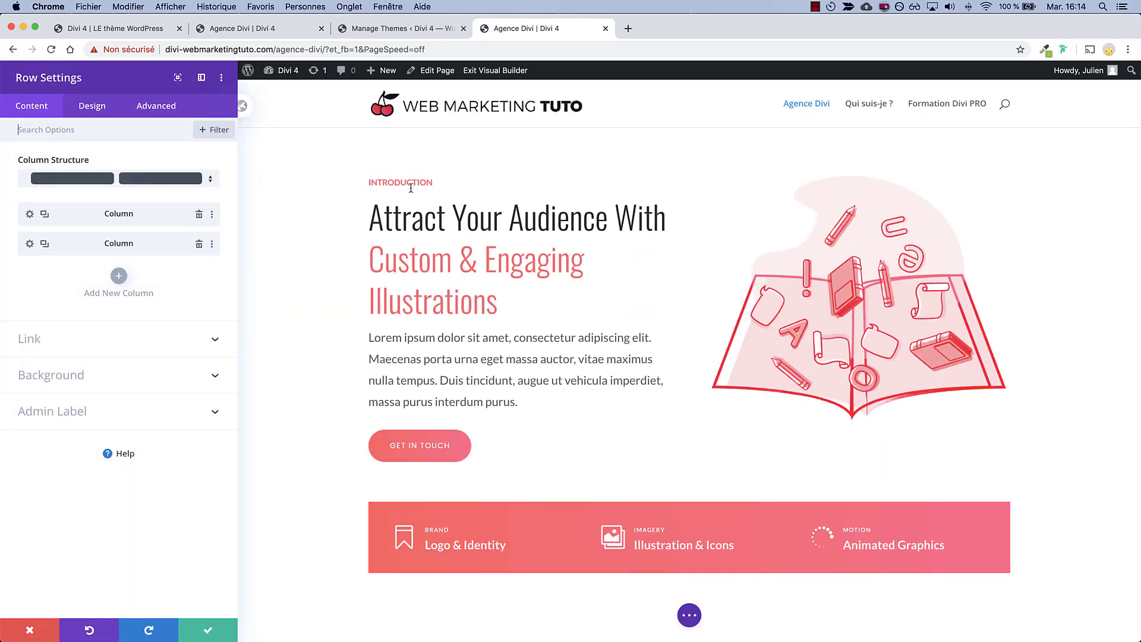
pyautogui.click(157, 117)
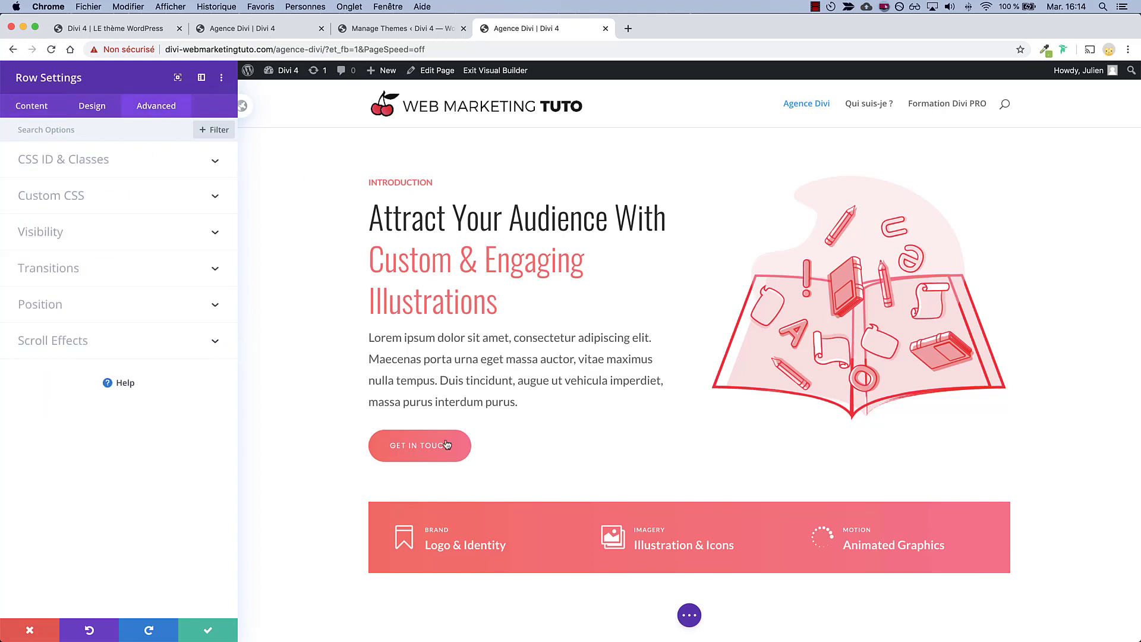
pyautogui.click(92, 352)
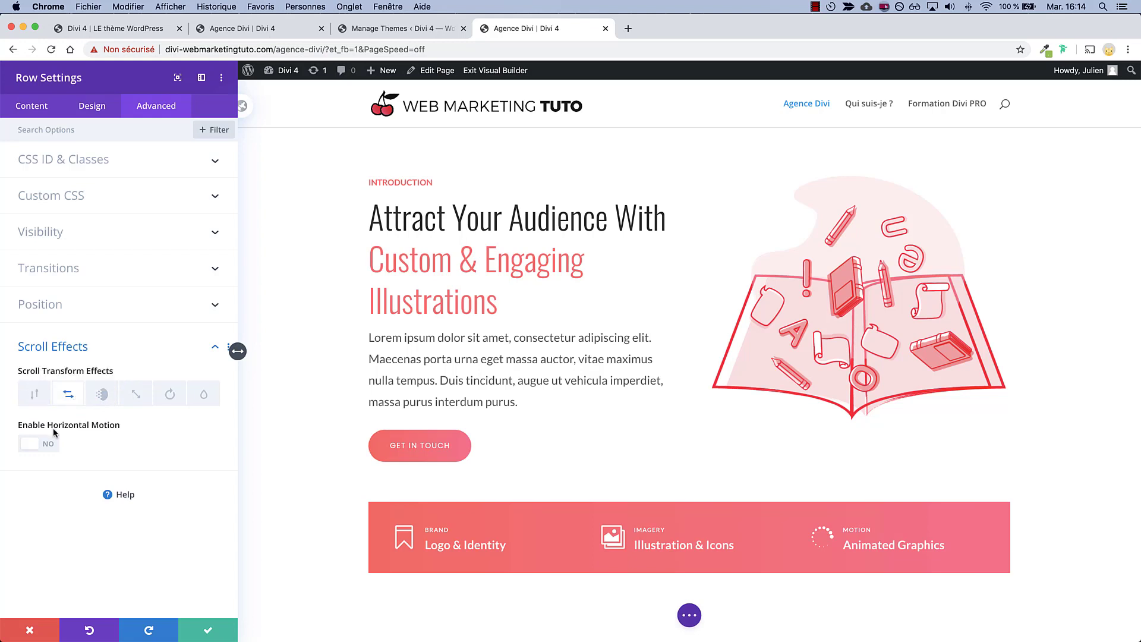
pyautogui.click(27, 454)
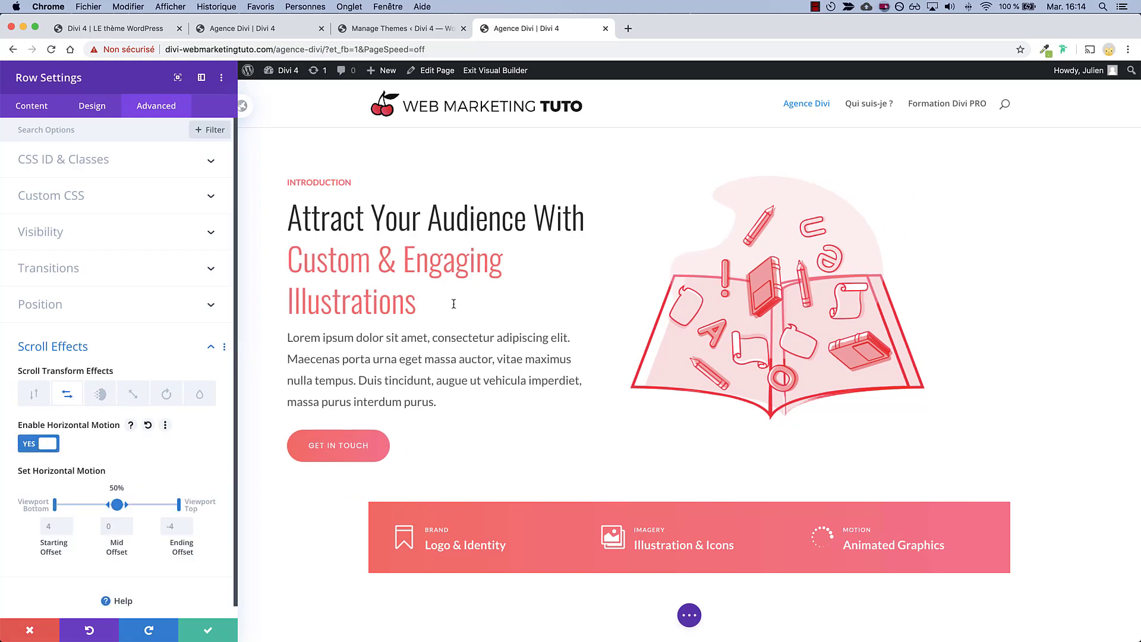
pyautogui.scroll(-10, 737, 467)
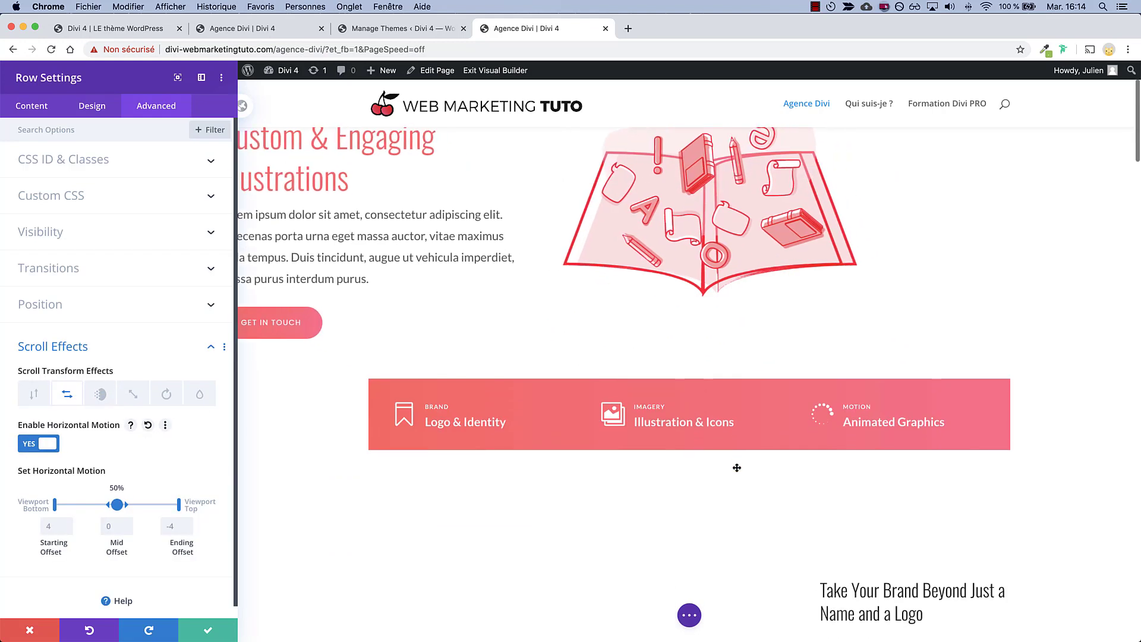
pyautogui.scroll(-2, 737, 467)
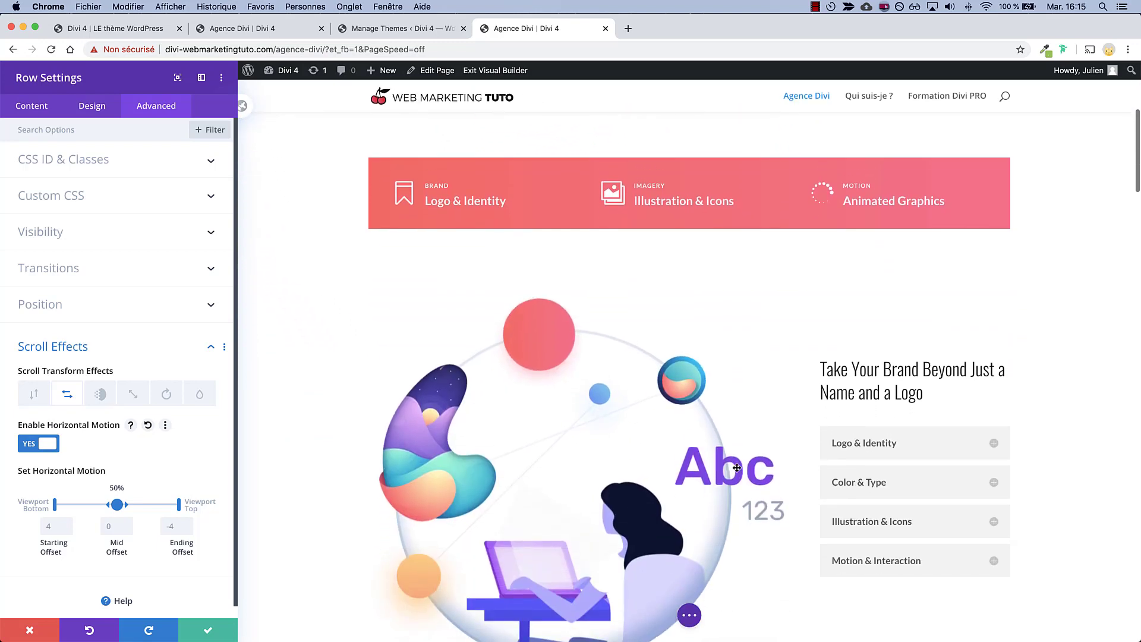
pyautogui.scroll(11, 737, 467)
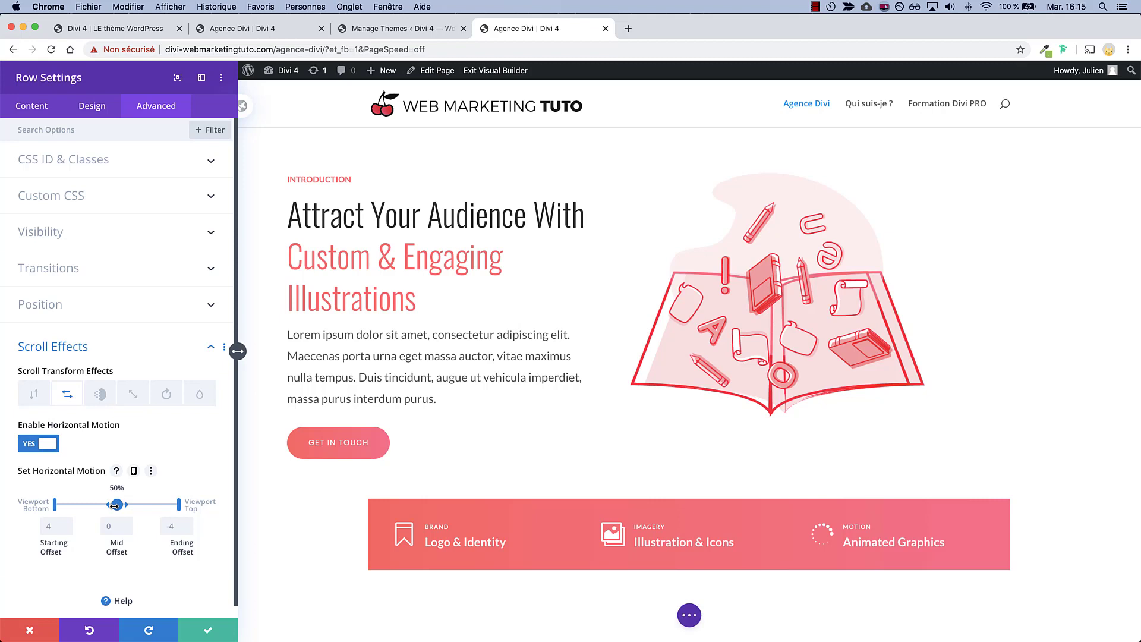
# Move the midpoint of the introduction row's horizontal motion to 25% of the viewport and preview the scrolling.
pyautogui.moveTo(106, 505); pyautogui.dragTo(85, 505)
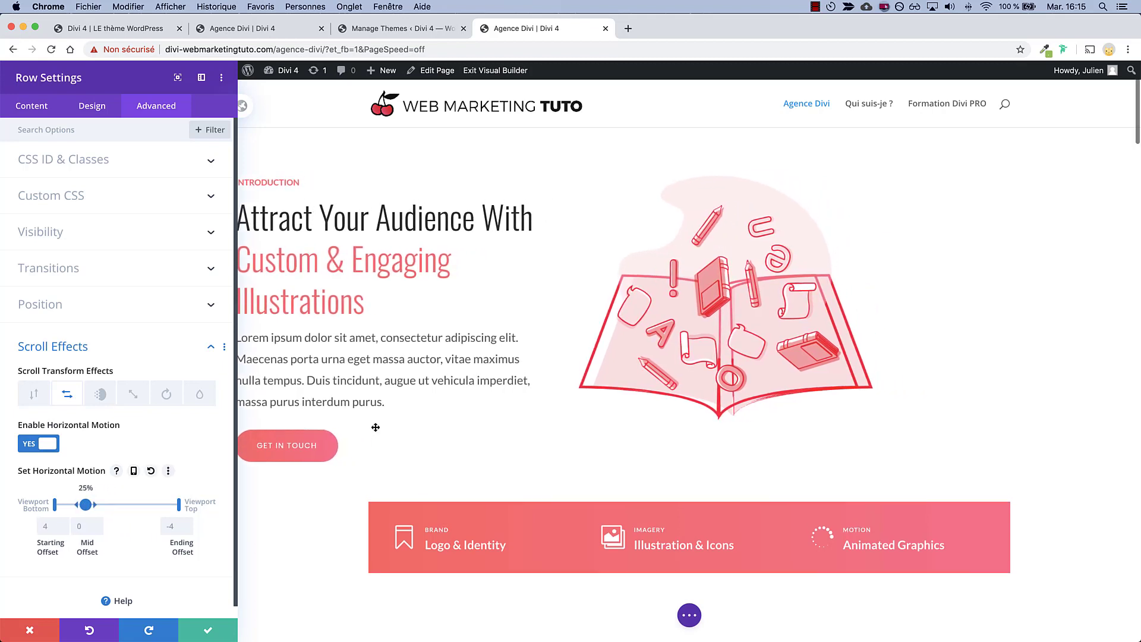
pyautogui.scroll(-5, 375, 427)
pyautogui.scroll(-3, 375, 428)
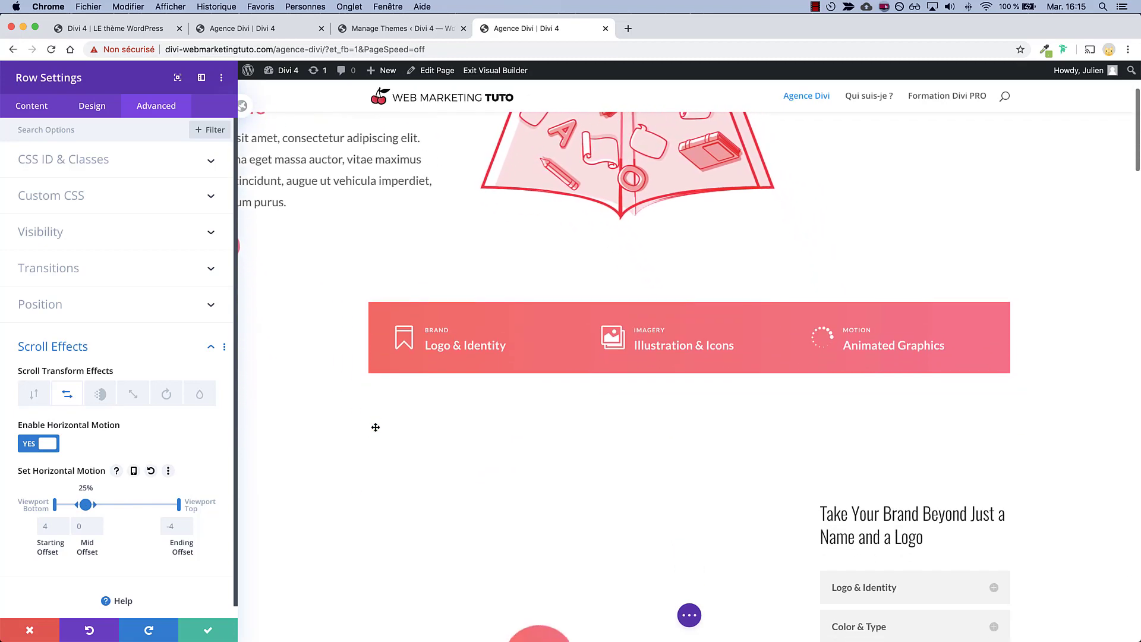
pyautogui.scroll(6, 376, 427)
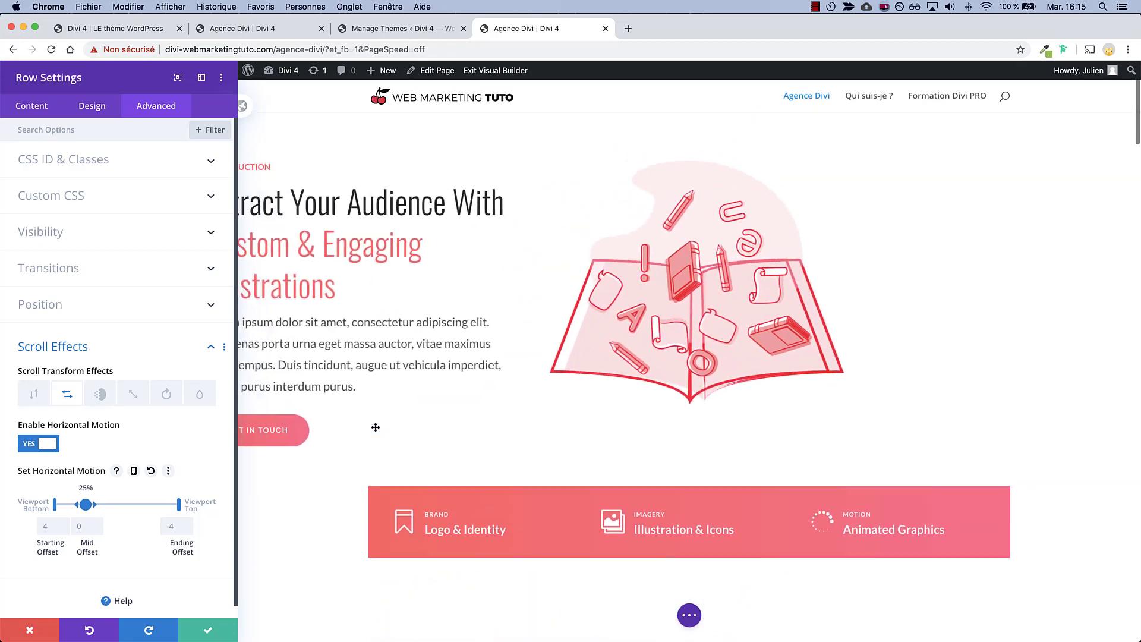
pyautogui.scroll(-6, 369, 450)
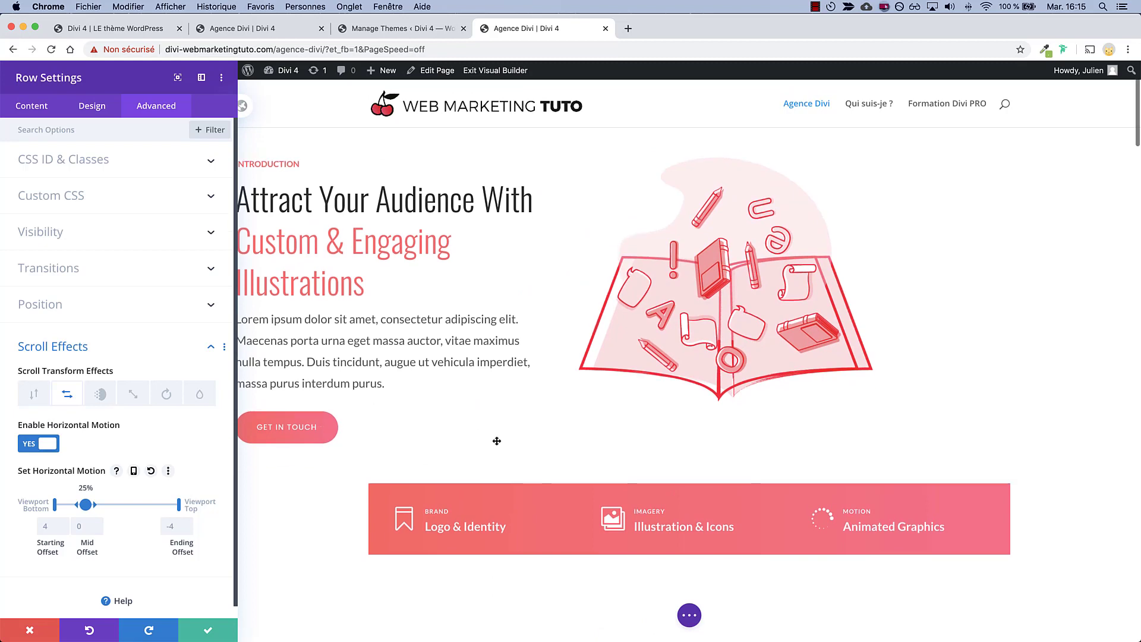
pyautogui.scroll(-1, 486, 440)
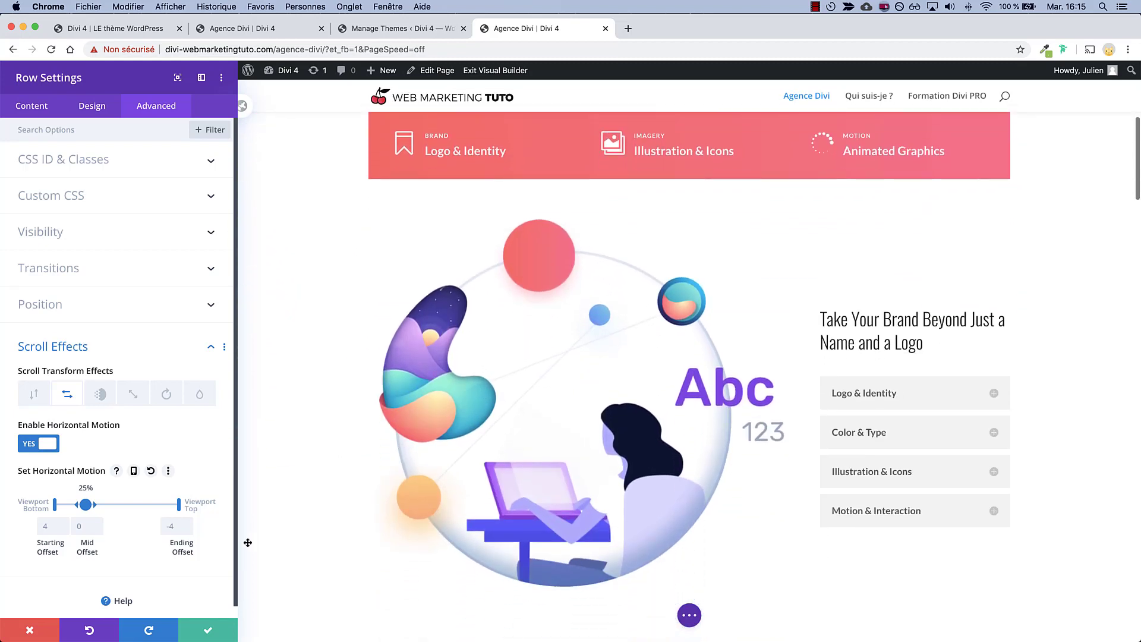
pyautogui.scroll(7, 401, 411)
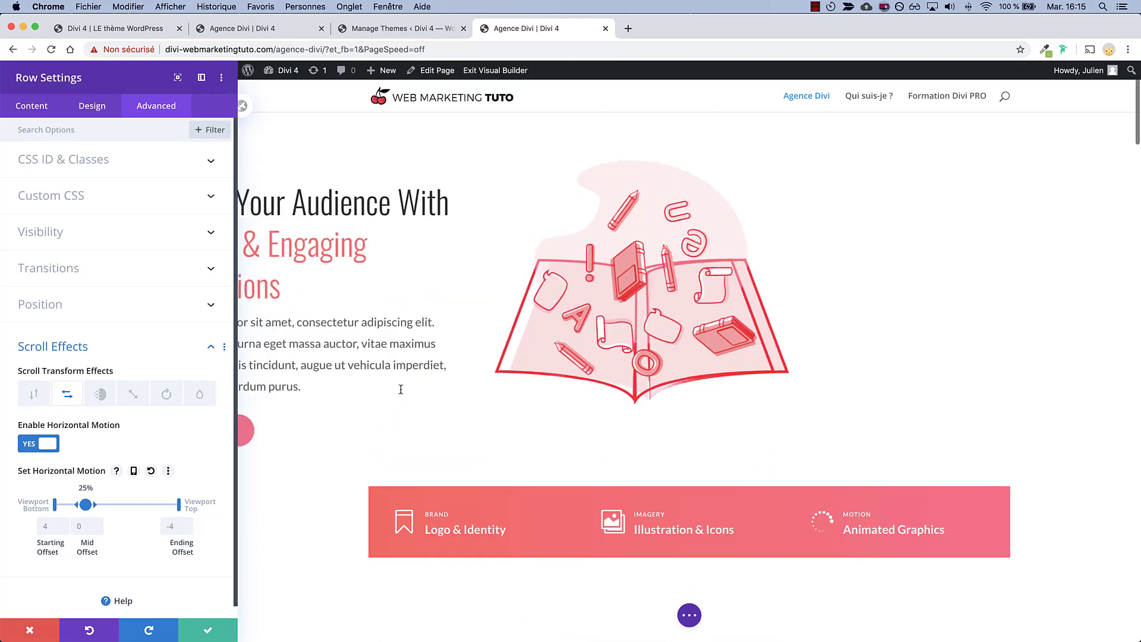
# Discard the introduction row's changes and open the vertical motion scroll effect of the illustration image beside "Take Your Brand Beyond Just a Name and a Logo".
pyautogui.click(26, 625)
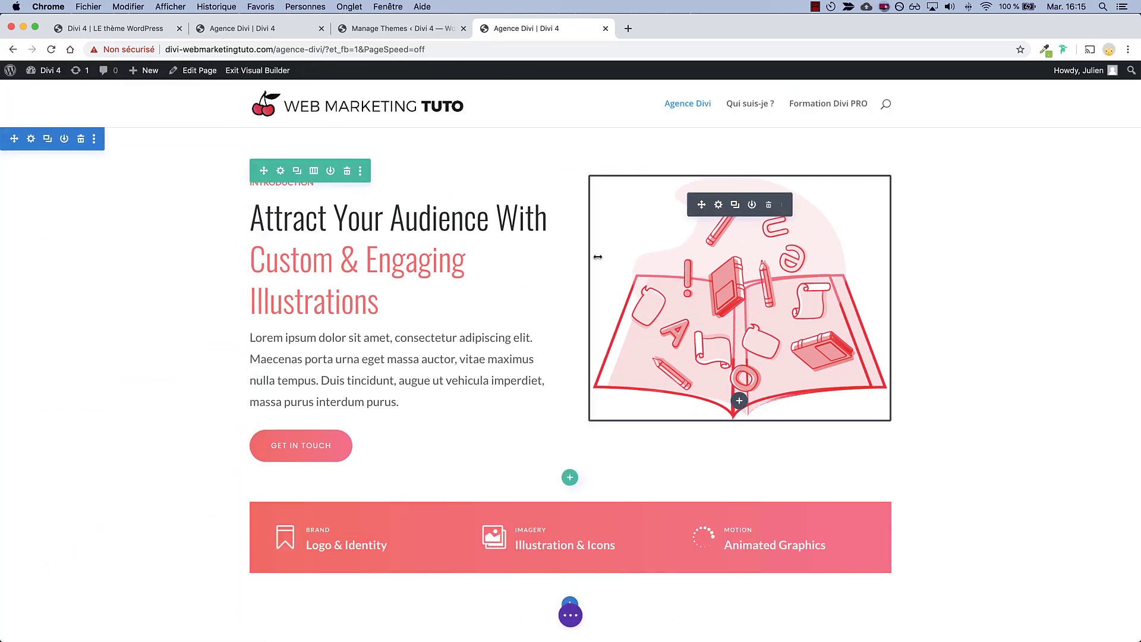
pyautogui.scroll(-5, 400, 392)
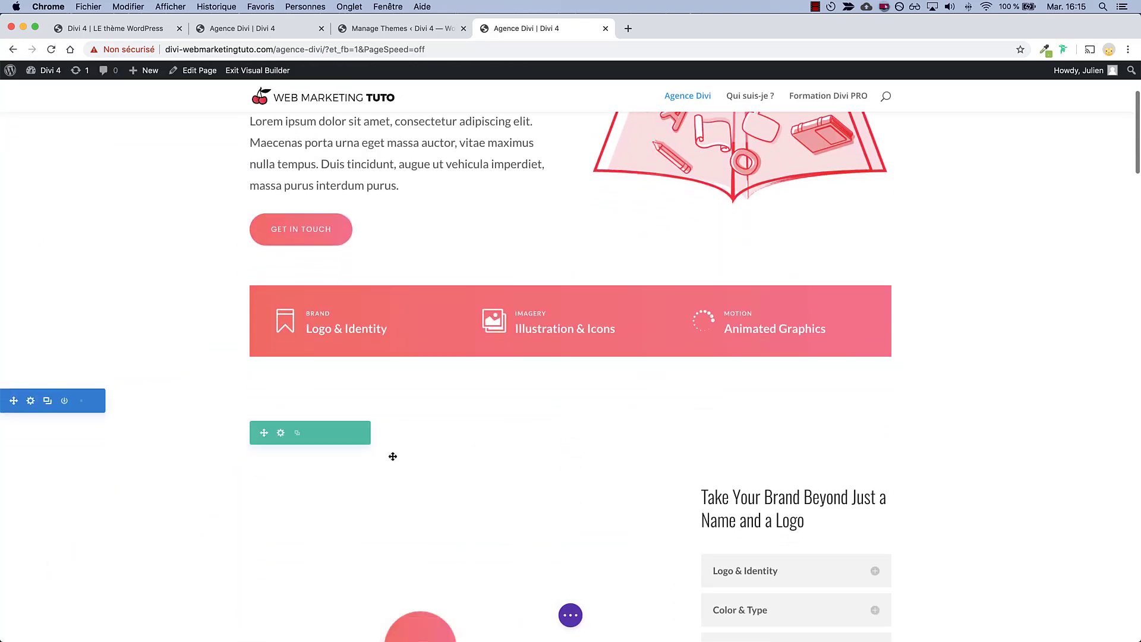
pyautogui.scroll(-3, 393, 456)
pyautogui.click(435, 358)
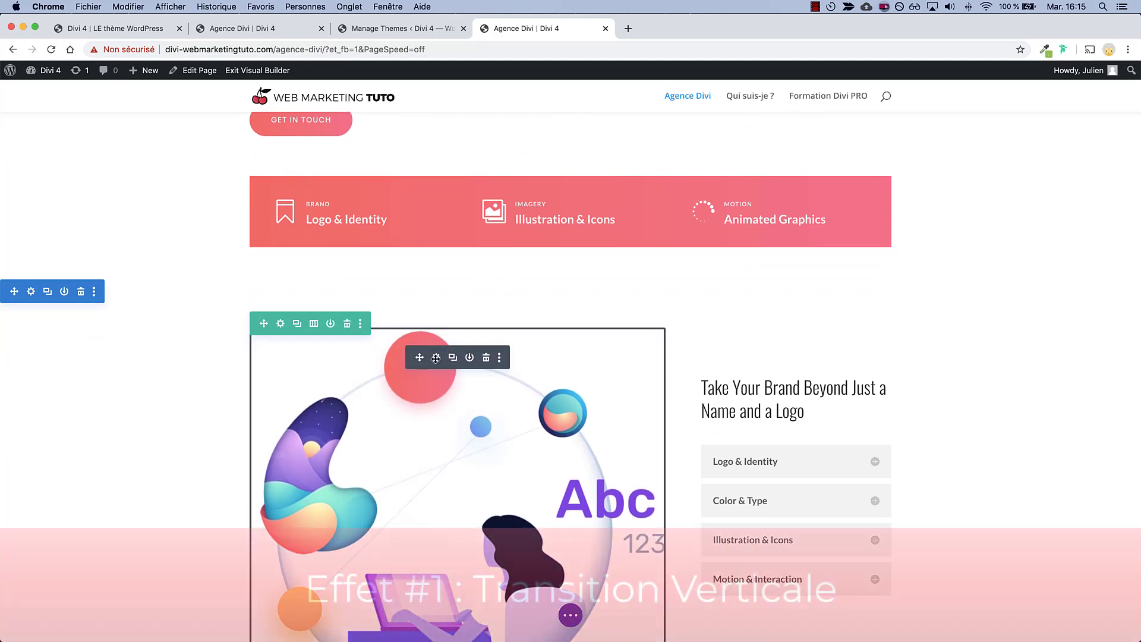
pyautogui.click(164, 114)
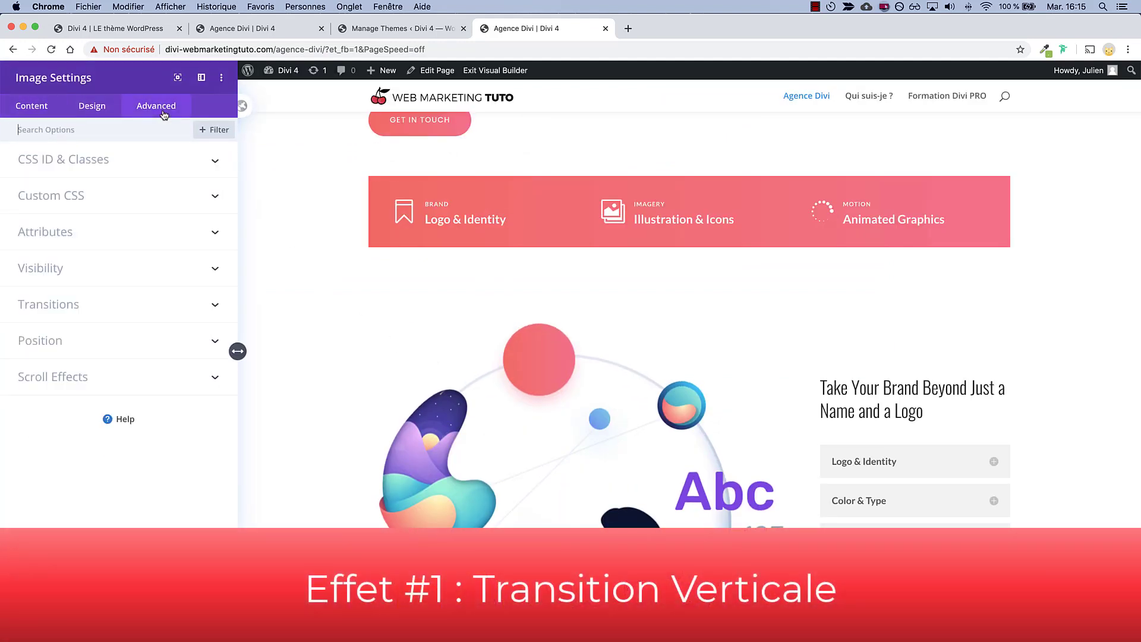
pyautogui.click(97, 383)
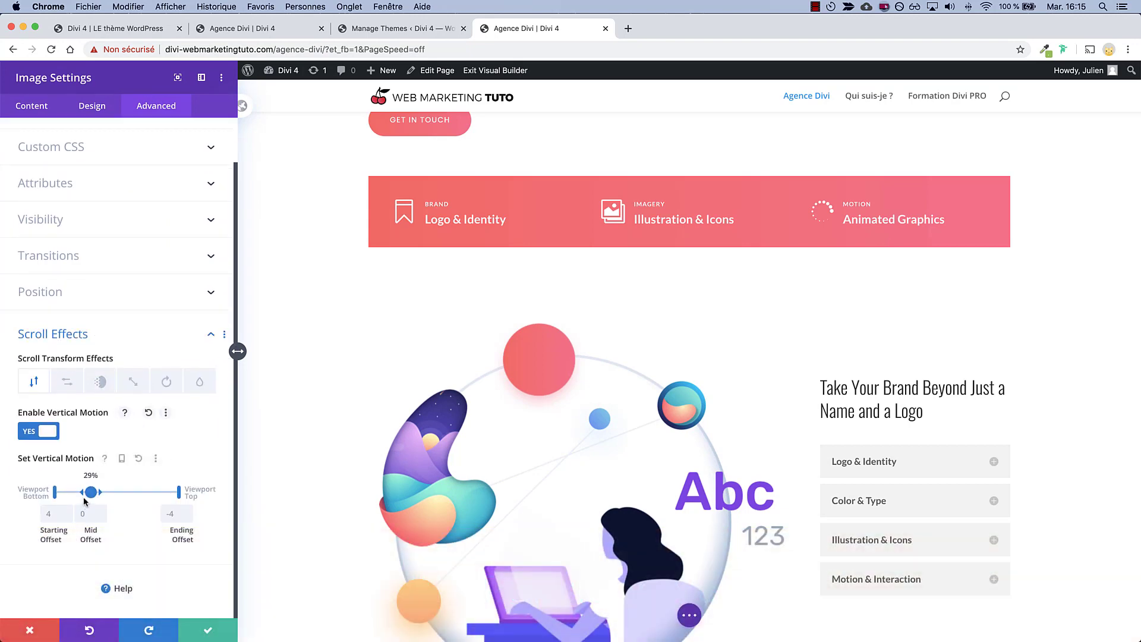
# Move the midpoint of the illustration image's vertical motion to 69% of the viewport and preview the scrolling.
pyautogui.scroll(2, 293, 386)
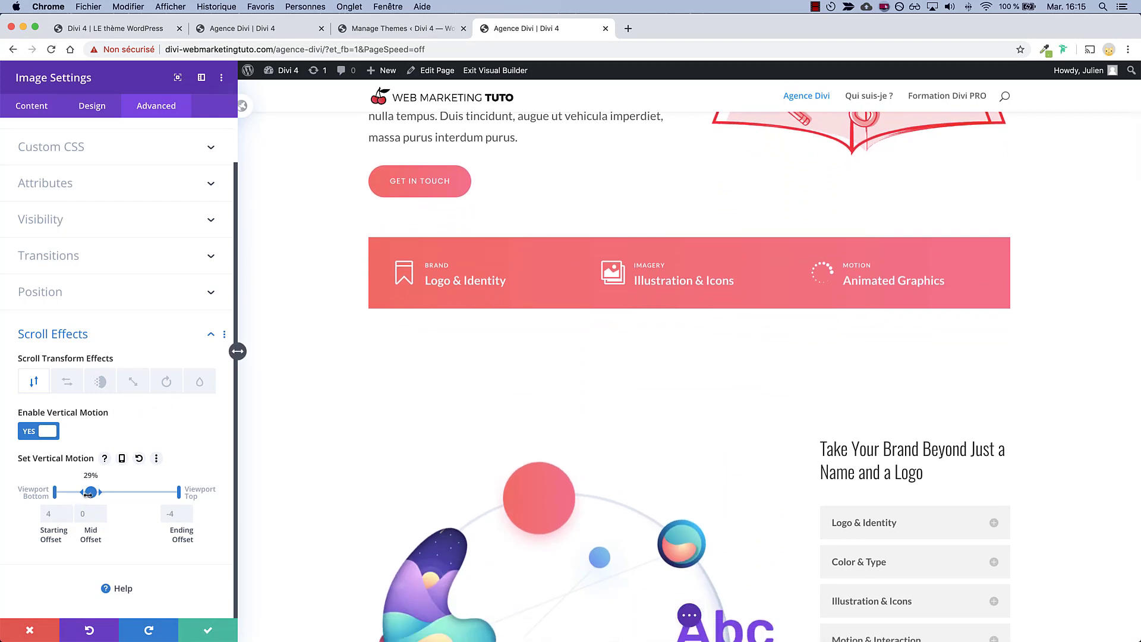
pyautogui.moveTo(98, 494); pyautogui.dragTo(128, 494)
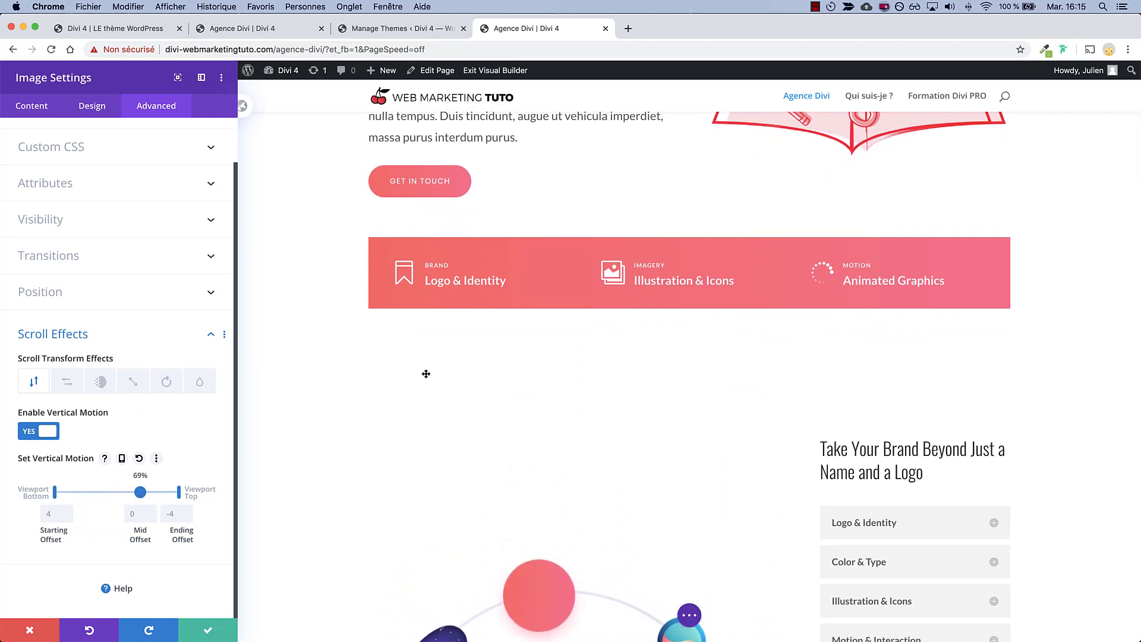
pyautogui.scroll(3, 408, 365)
pyautogui.scroll(-5, 407, 364)
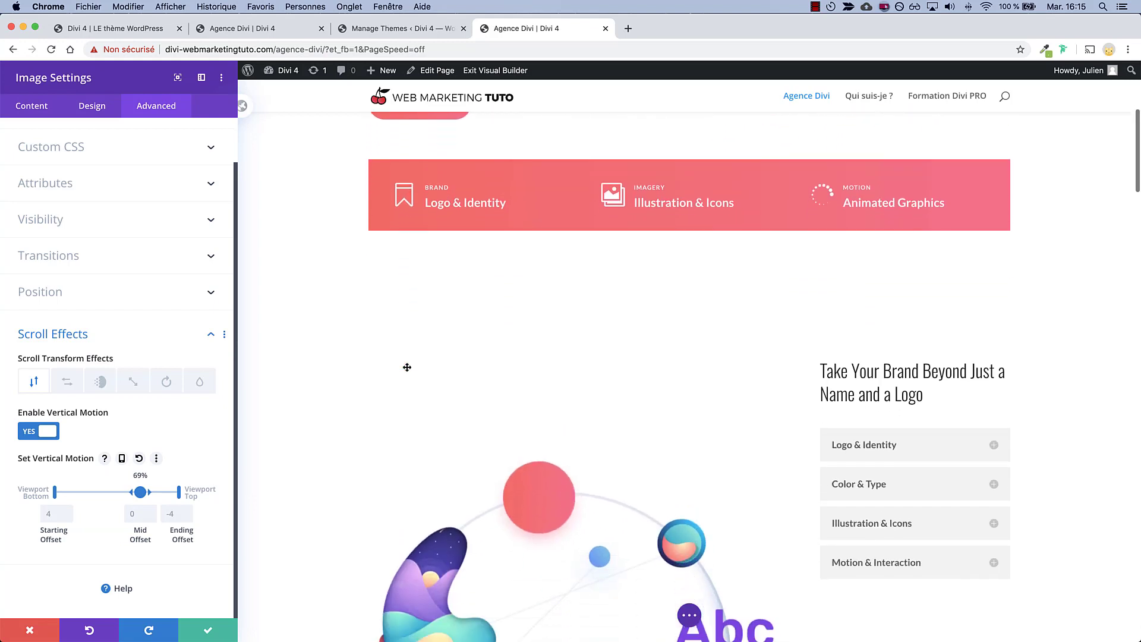
pyautogui.scroll(-4, 407, 367)
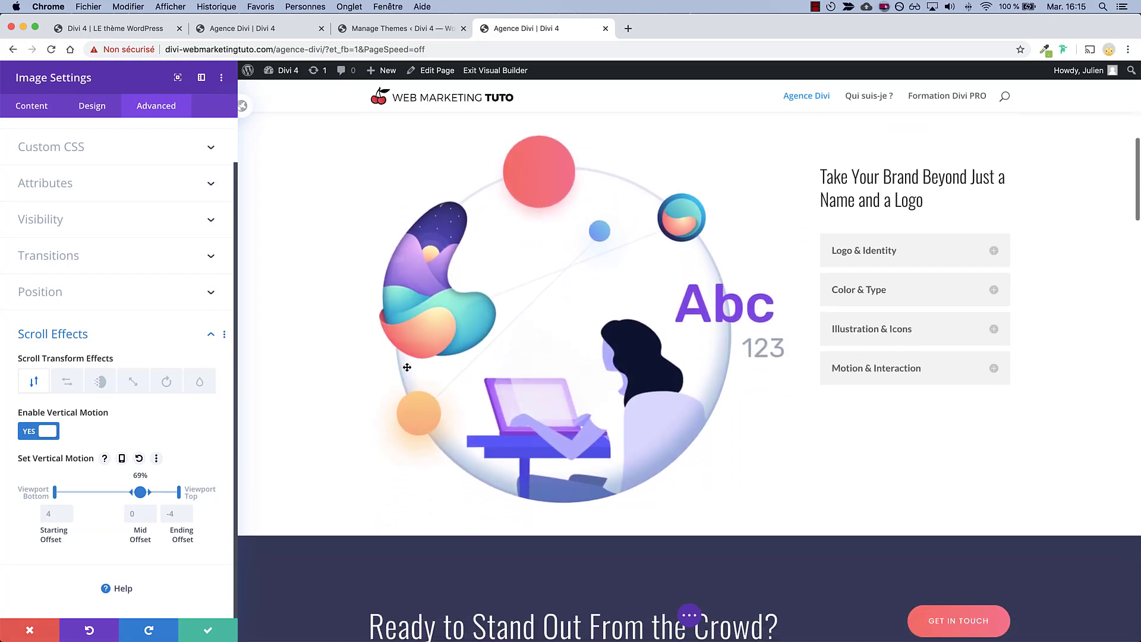
pyautogui.scroll(2, 408, 365)
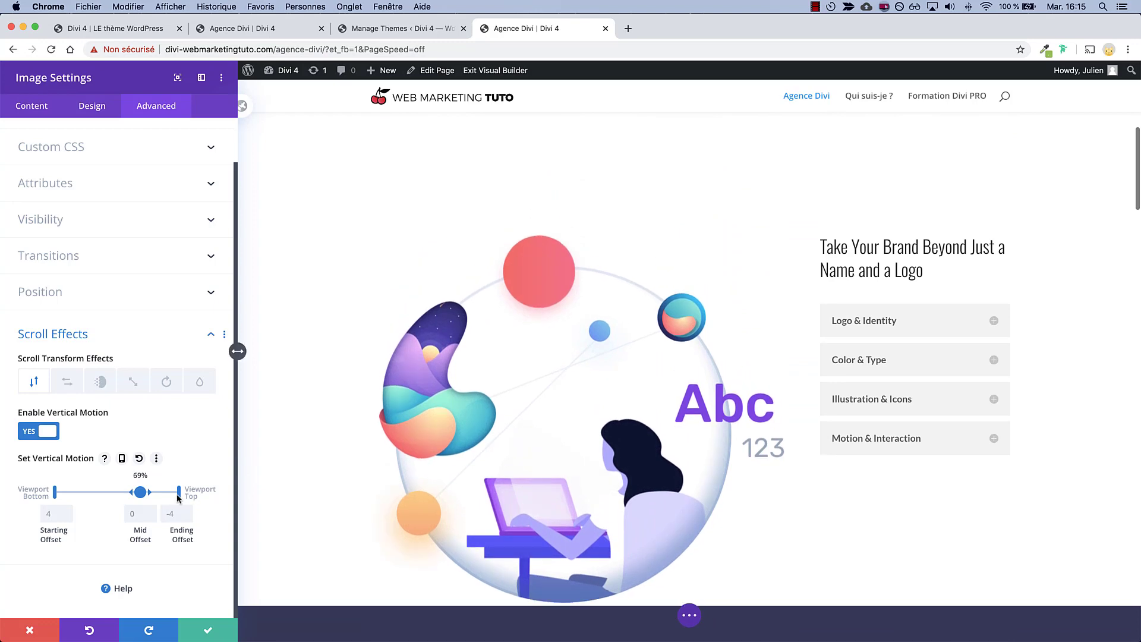
# Set the midpoint of the image's vertical motion to 49%, then close its settings at the Recent Work section.
pyautogui.moveTo(127, 494)
pyautogui.mouseDown()
pyautogui.moveTo(110, 494)
pyautogui.moveTo(149, 497)
pyautogui.mouseUp()
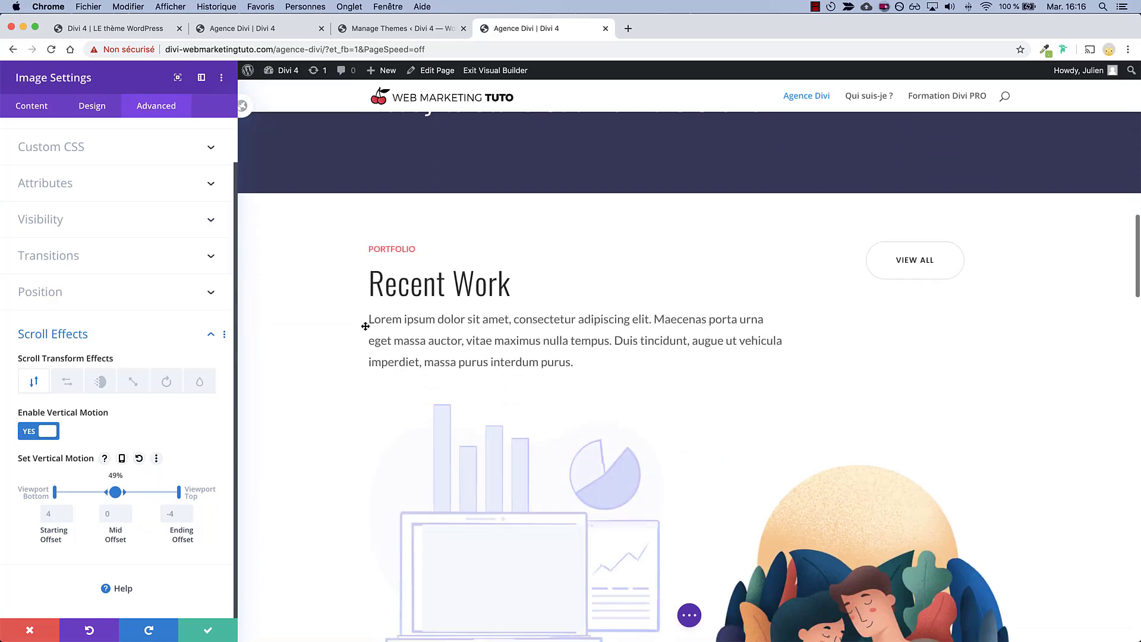
pyautogui.scroll(-2, 365, 323)
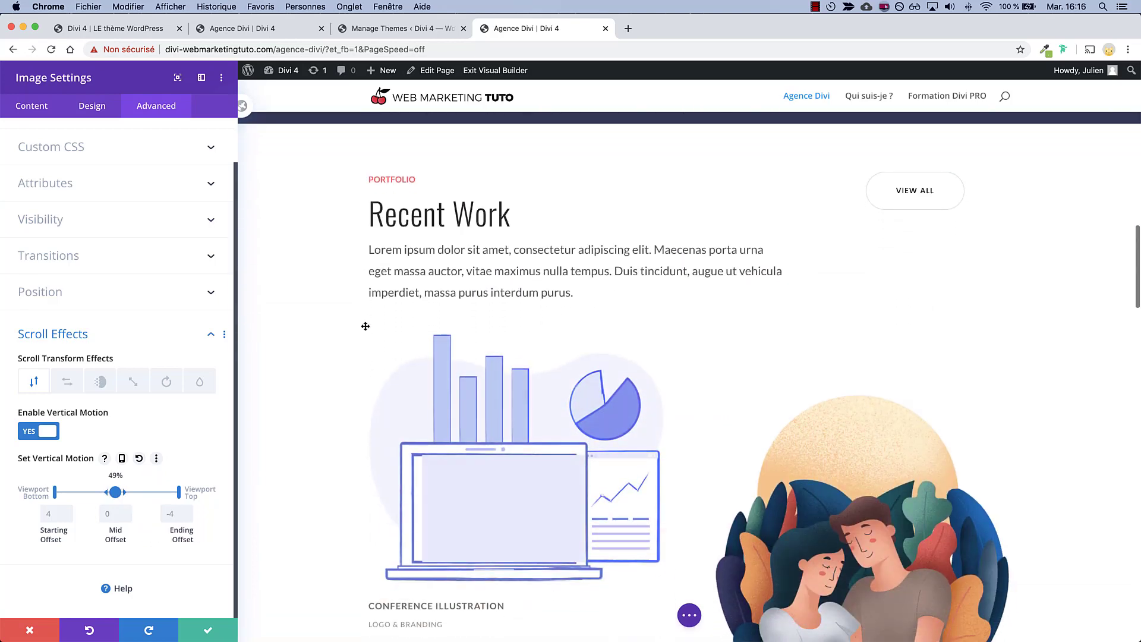
pyautogui.scroll(2, 364, 324)
pyautogui.press('Escape')
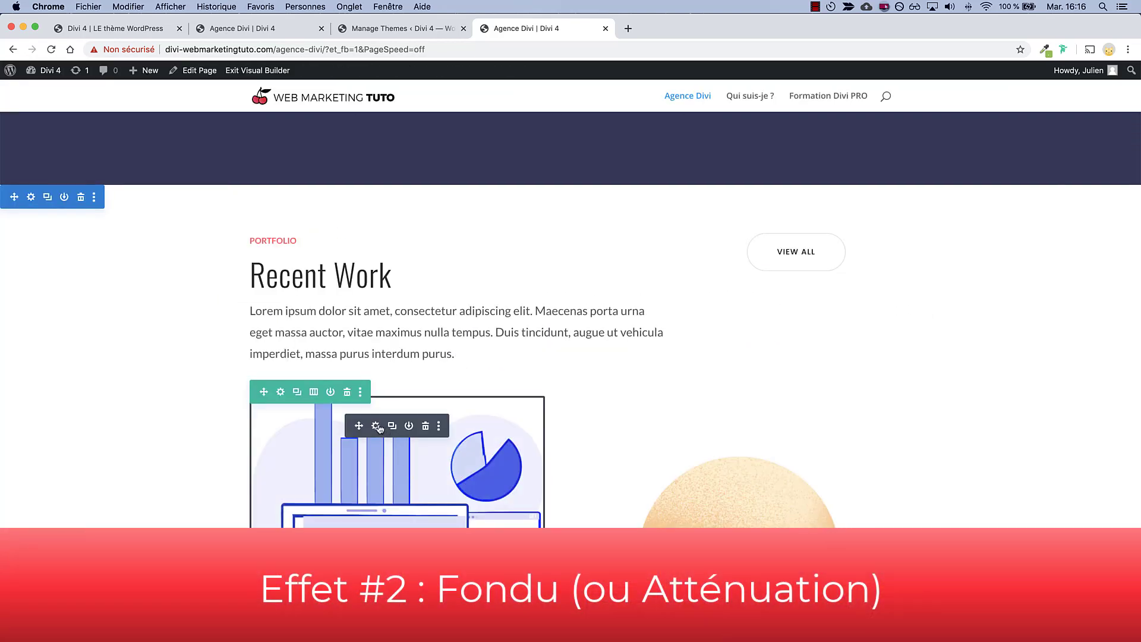
# Open the fading in and out settings of the Conference Illustration blurb and examine how it fades while scrolling.
pyautogui.click(376, 426)
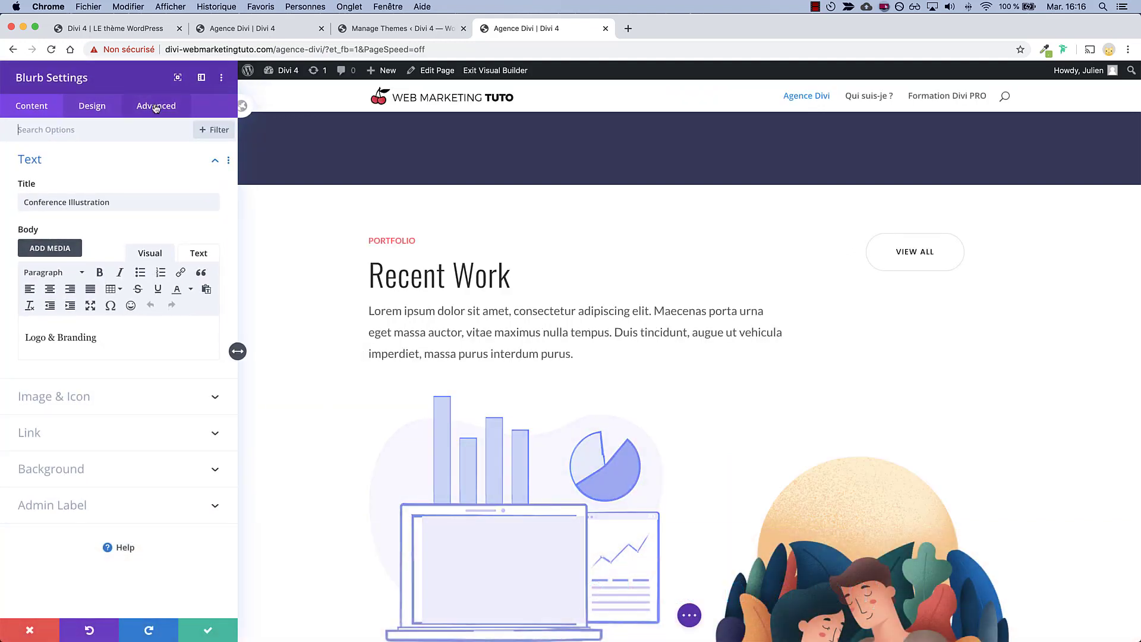
pyautogui.click(156, 107)
pyautogui.click(81, 391)
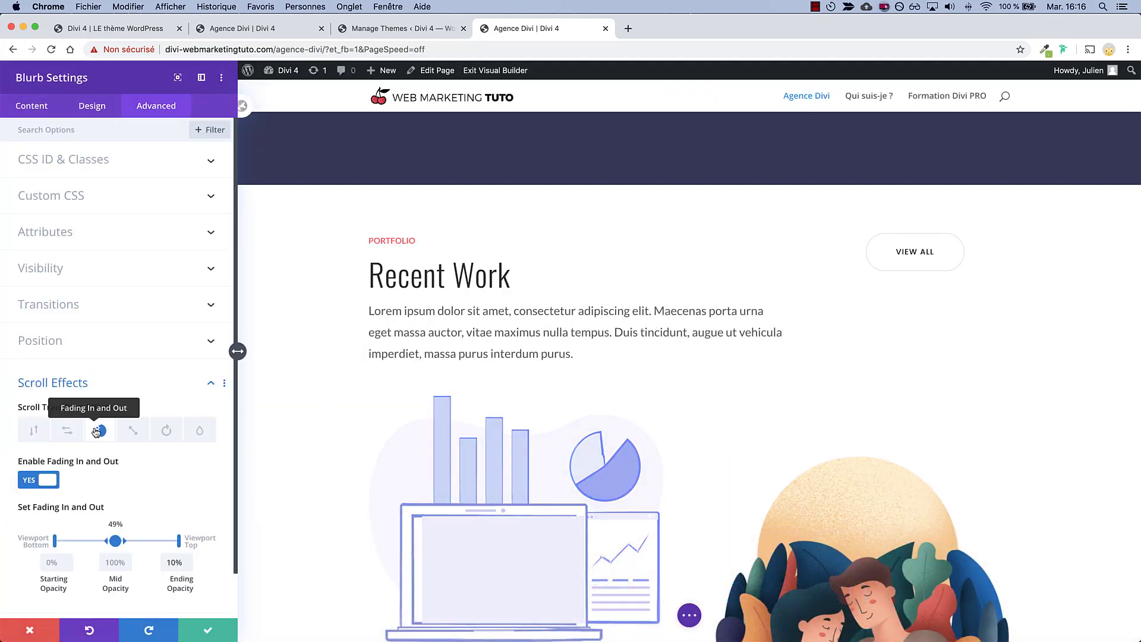
pyautogui.scroll(-5, 323, 420)
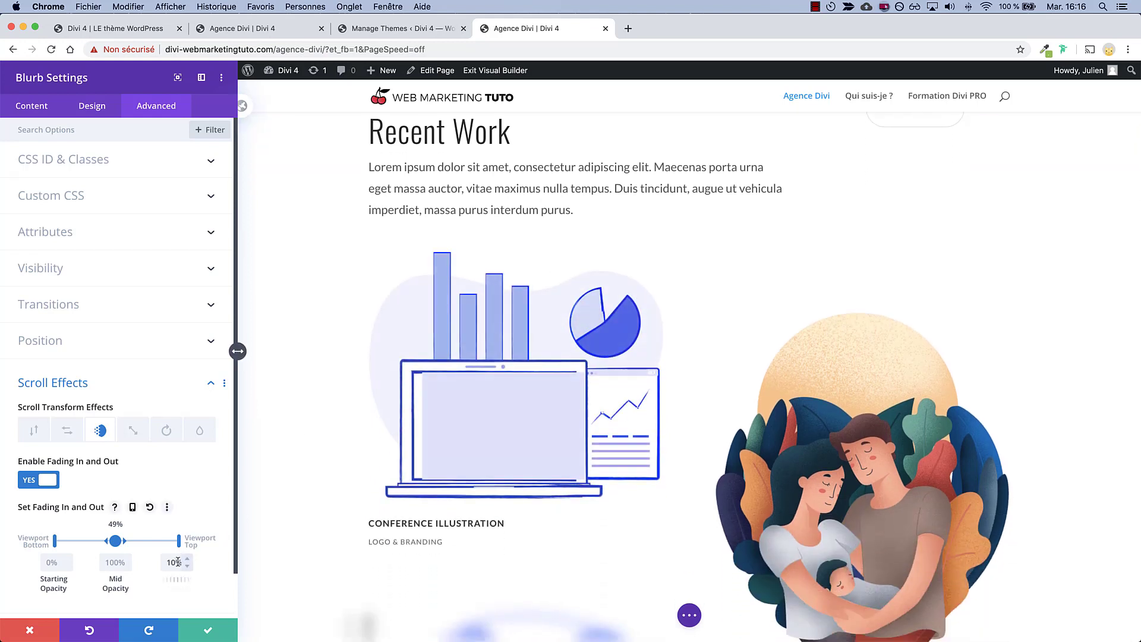
pyautogui.scroll(-3, 332, 476)
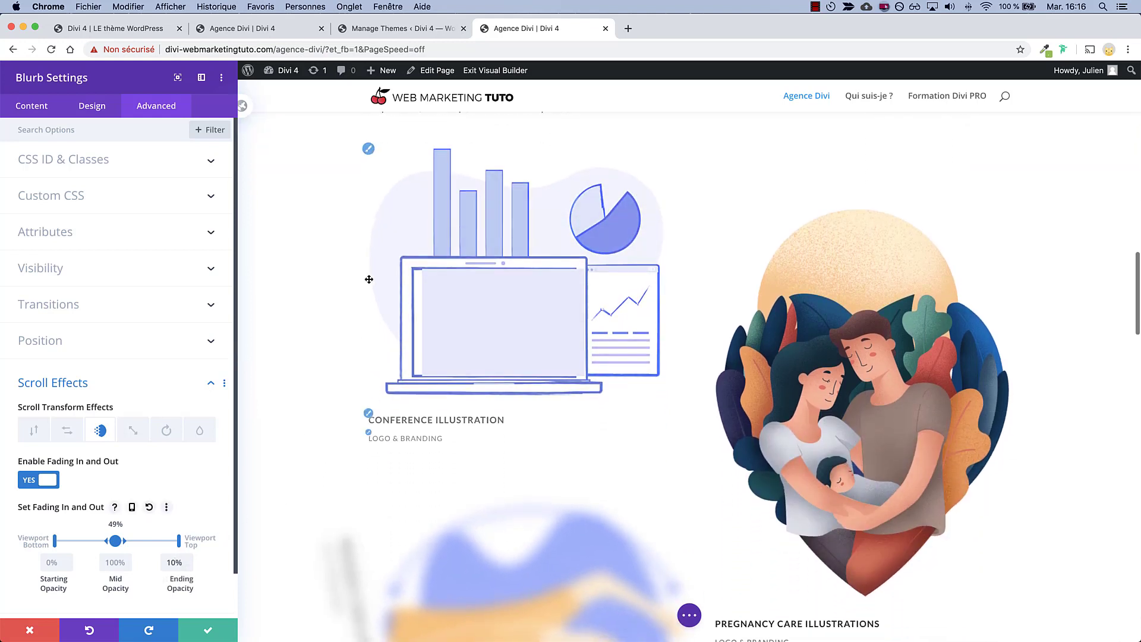
pyautogui.scroll(-4, 295, 391)
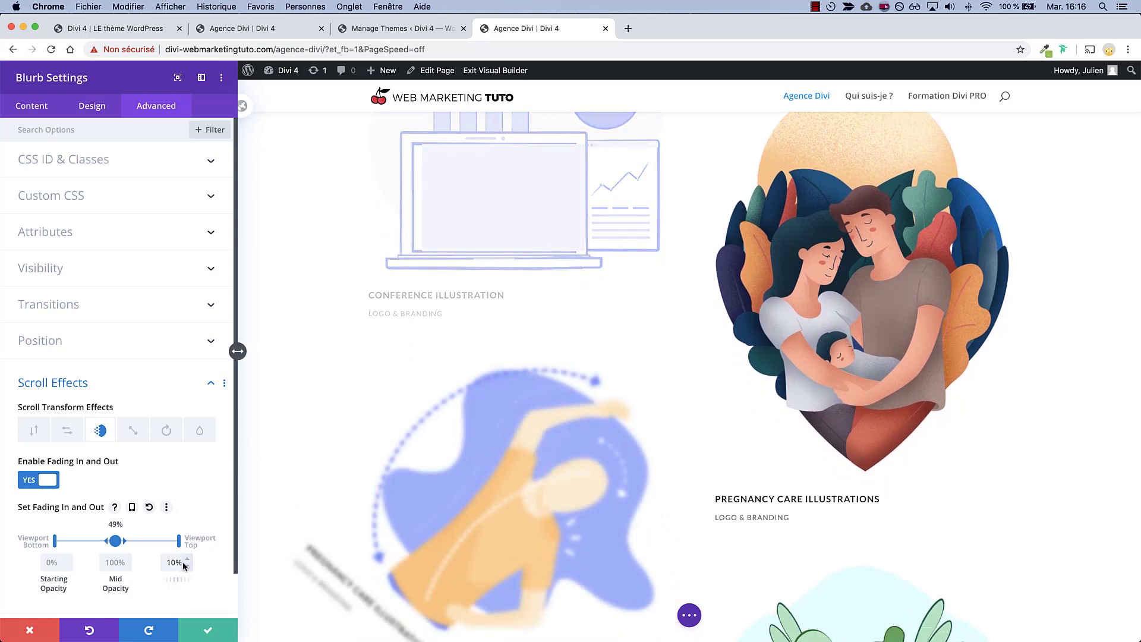
pyautogui.scroll(3, 396, 275)
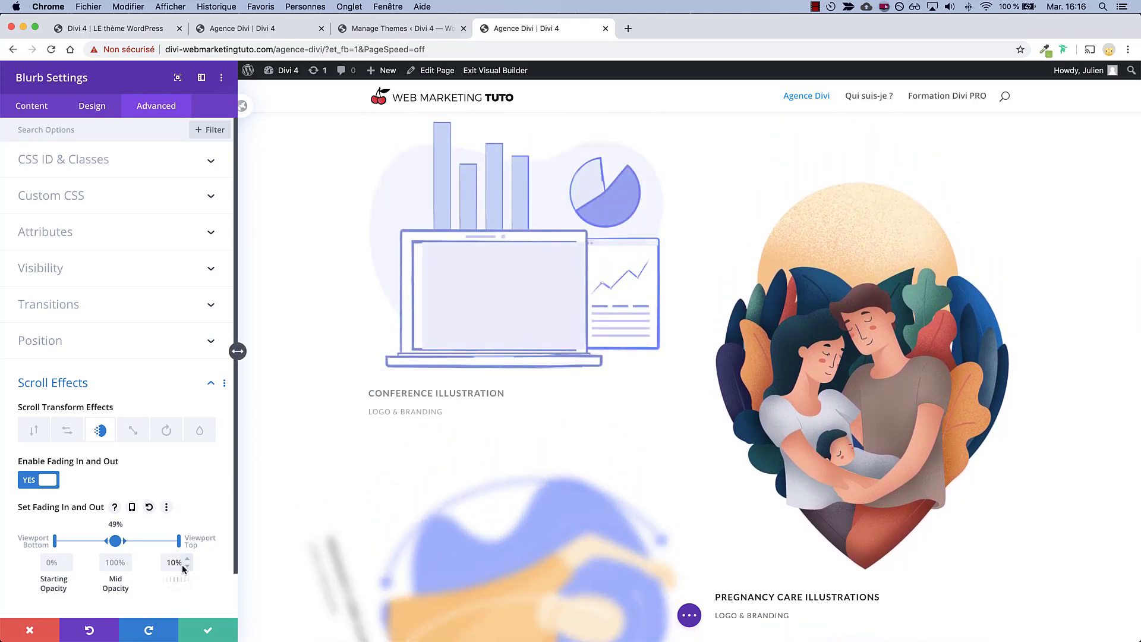
# Try an ending opacity of 0% on the Conference Illustration blurb's fade, preview the scrolling, and restore it to 10%.
pyautogui.doubleClick(175, 563)
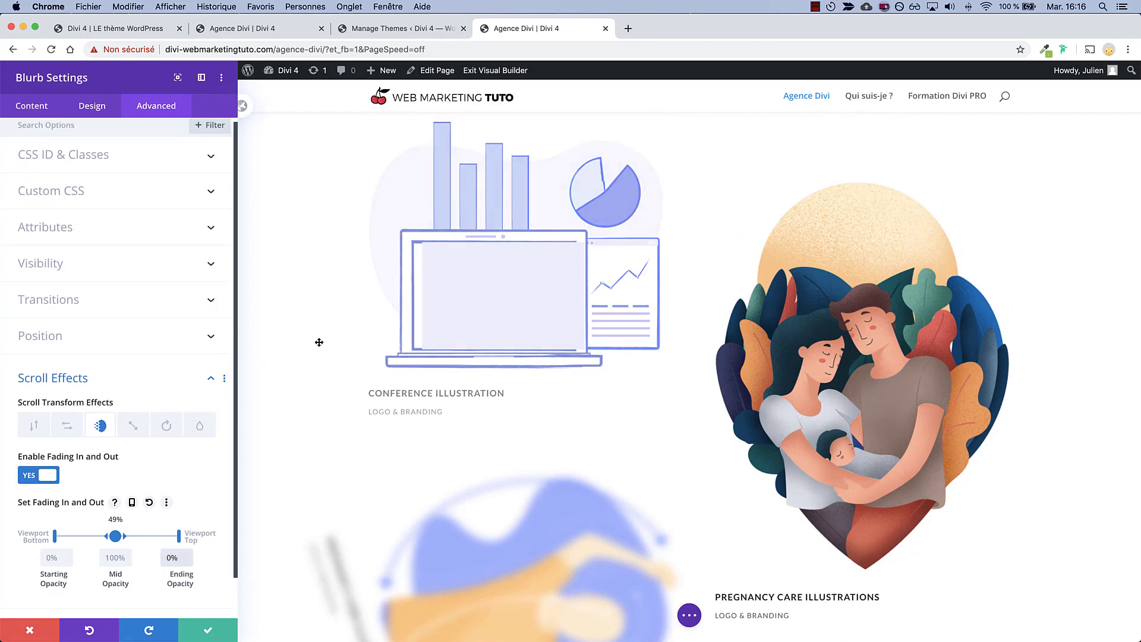
pyautogui.scroll(15, 319, 342)
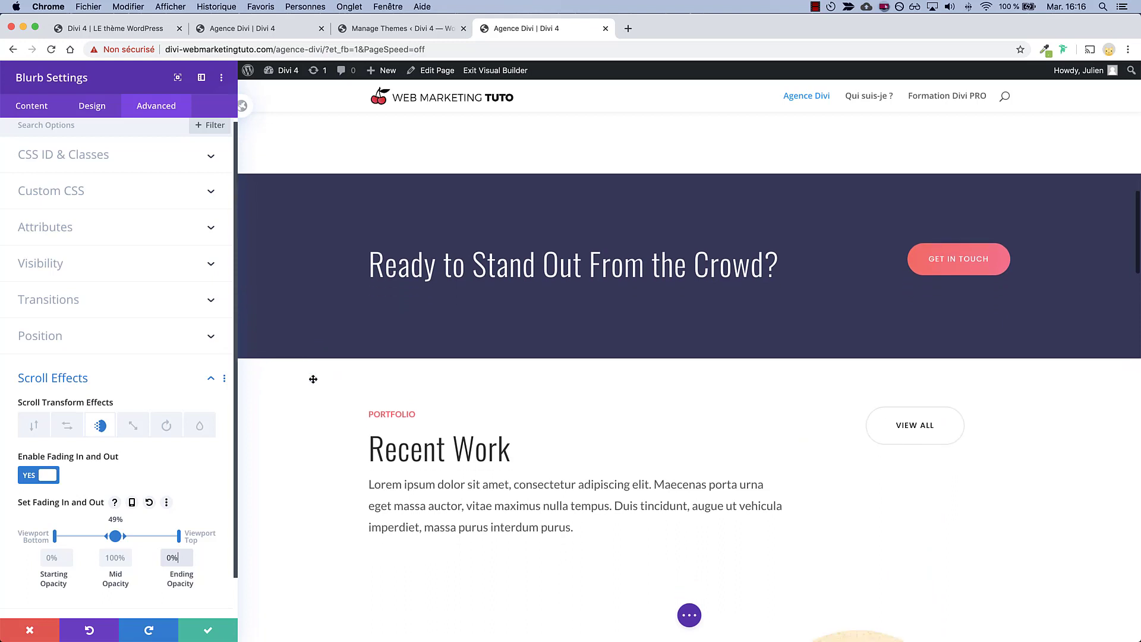
pyautogui.scroll(-7, 314, 379)
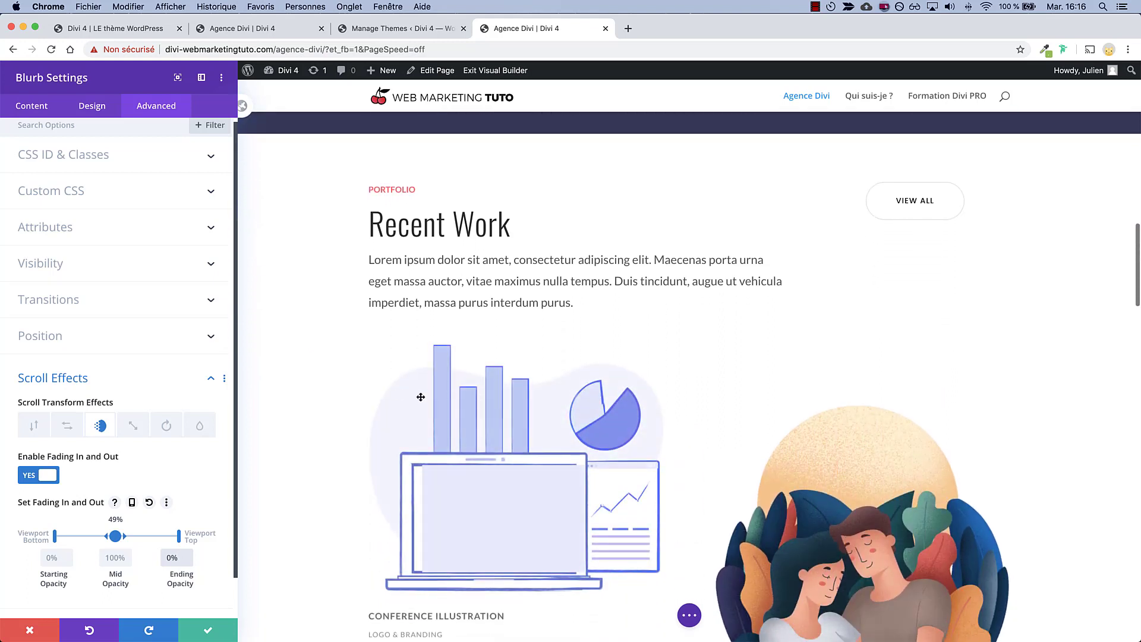
pyautogui.scroll(-9, 324, 402)
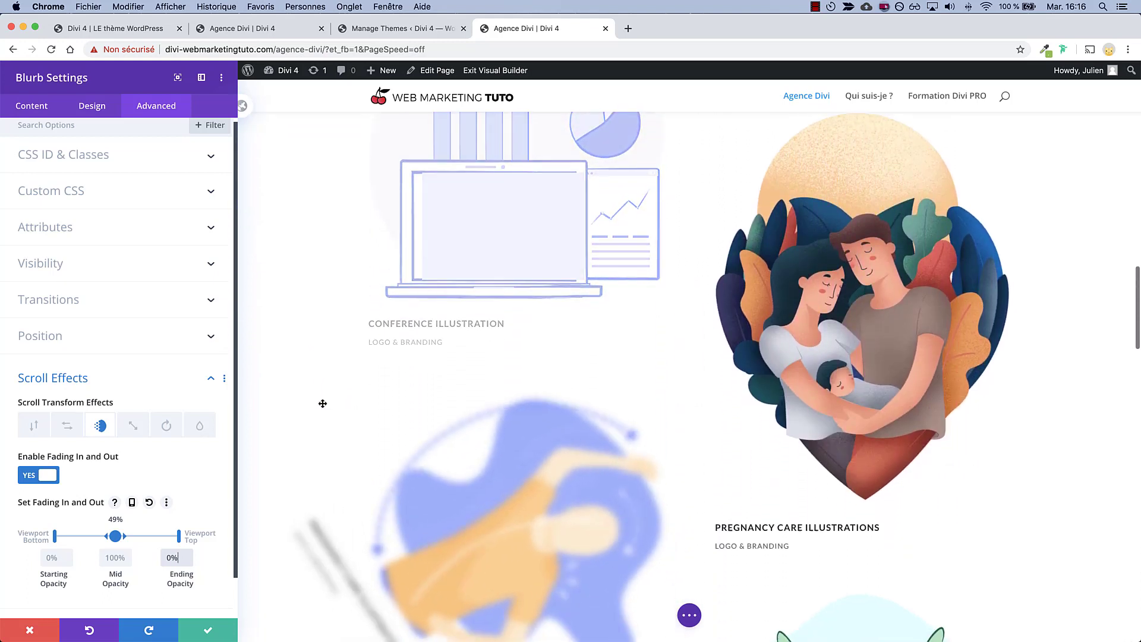
pyautogui.scroll(-3, 323, 403)
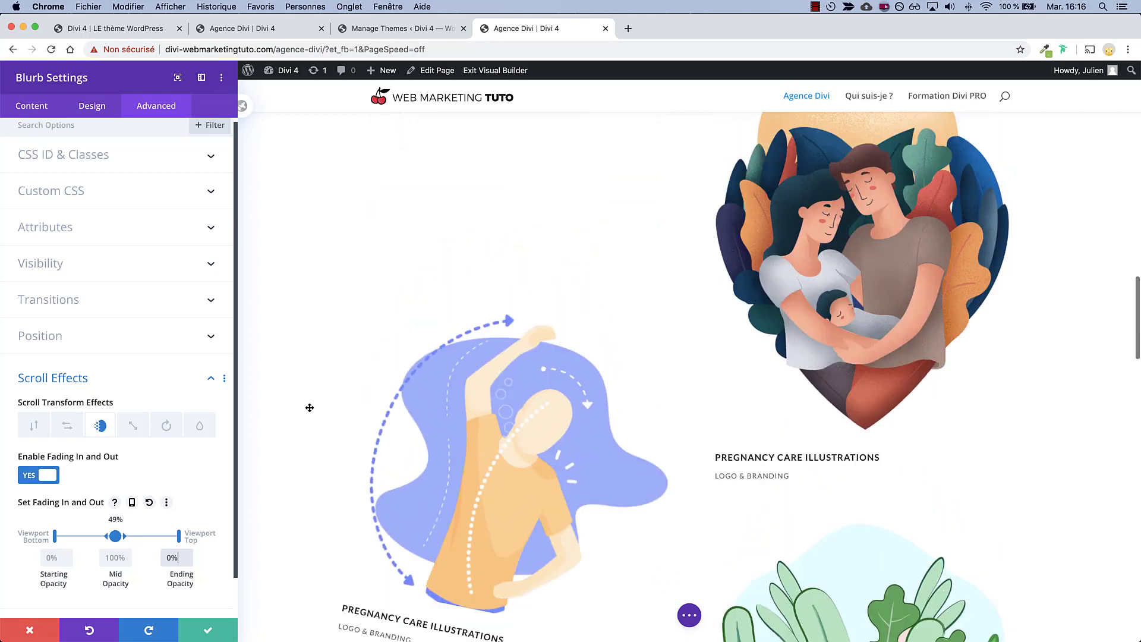
pyautogui.scroll(1, 309, 408)
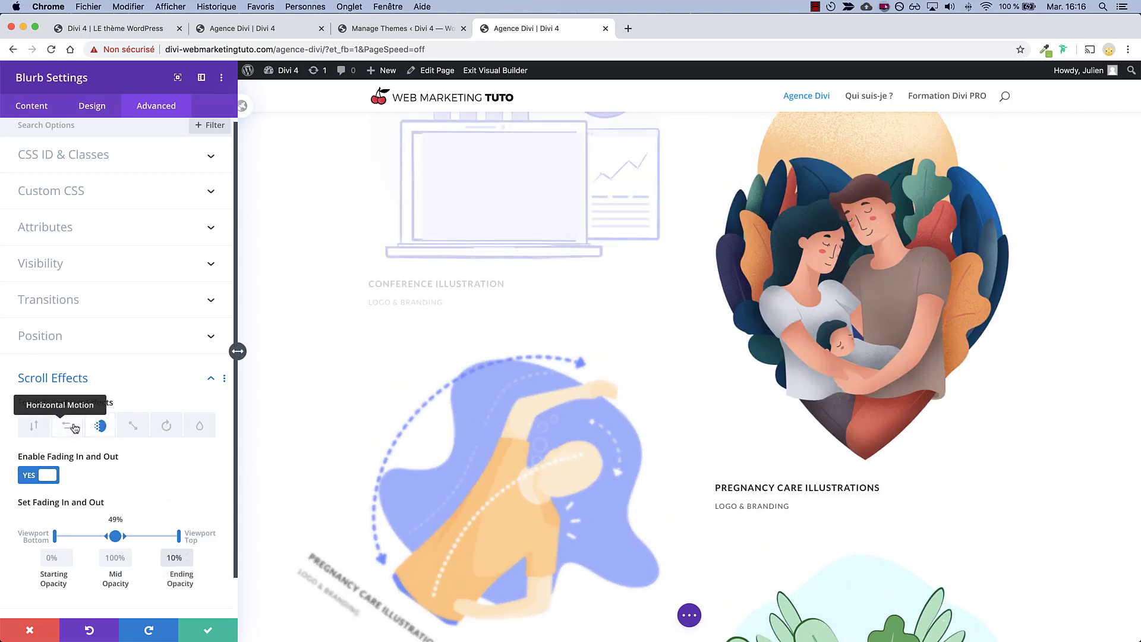
# Enable the scaling up and down scroll effect on the Conference Illustration blurb and preview it while scrolling.
pyautogui.click(133, 427)
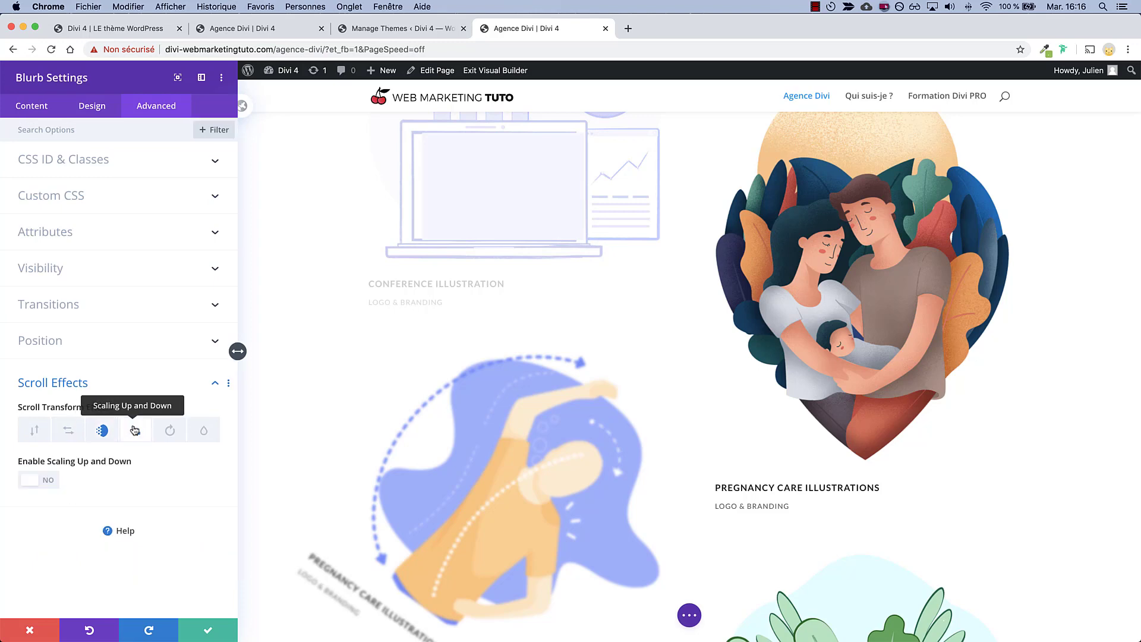
pyautogui.click(24, 480)
pyautogui.scroll(6, 299, 326)
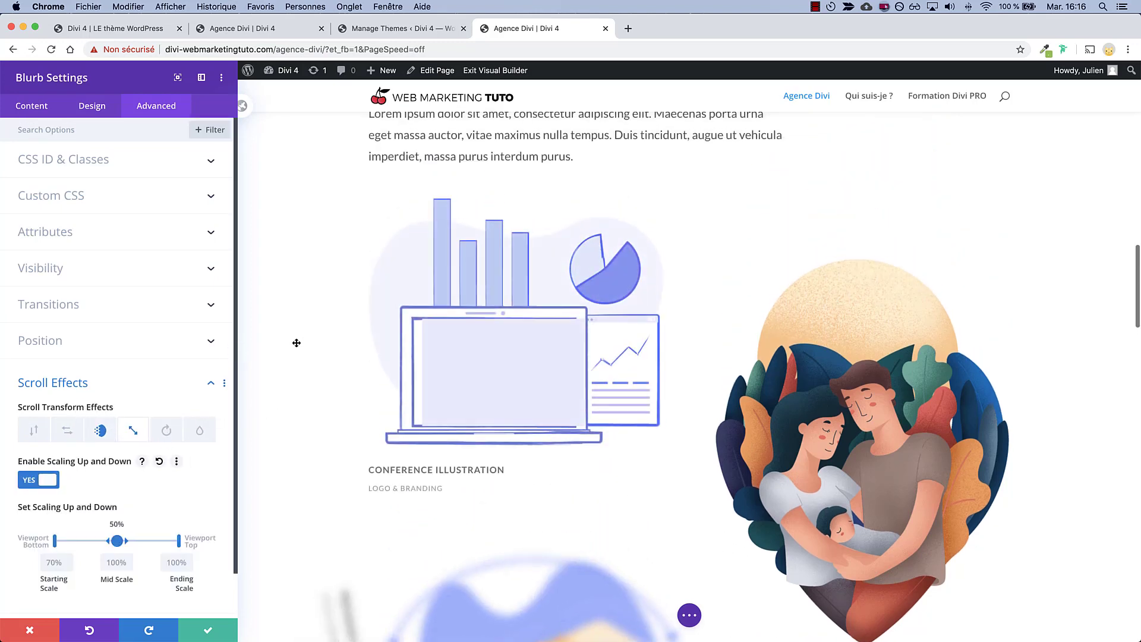
pyautogui.scroll(5, 293, 379)
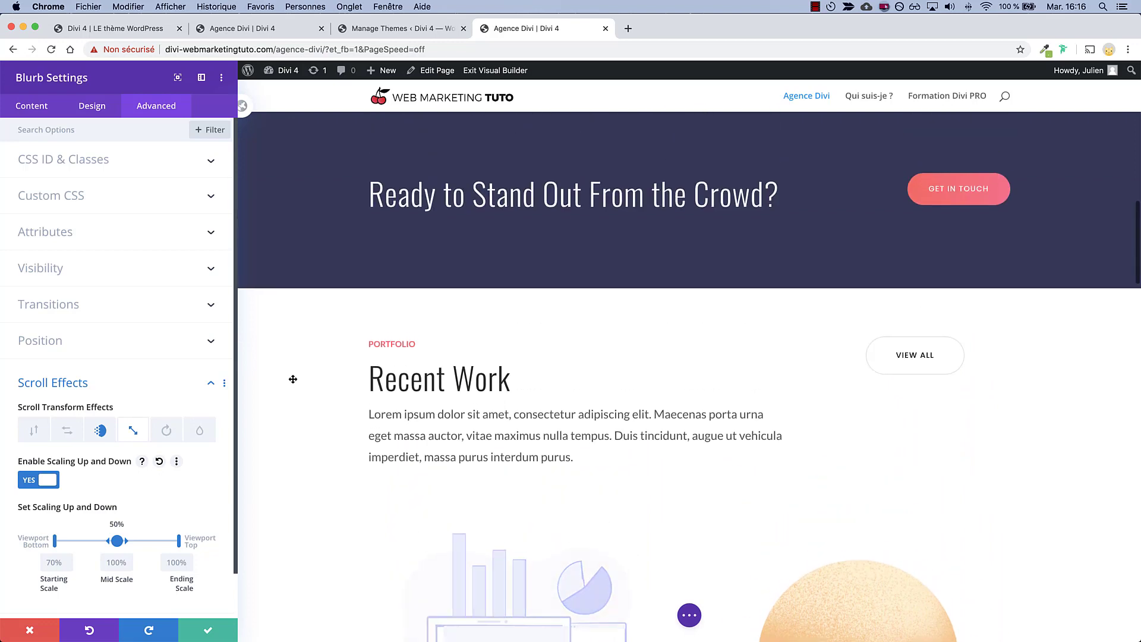
pyautogui.scroll(-2, 293, 379)
pyautogui.scroll(-4, 293, 378)
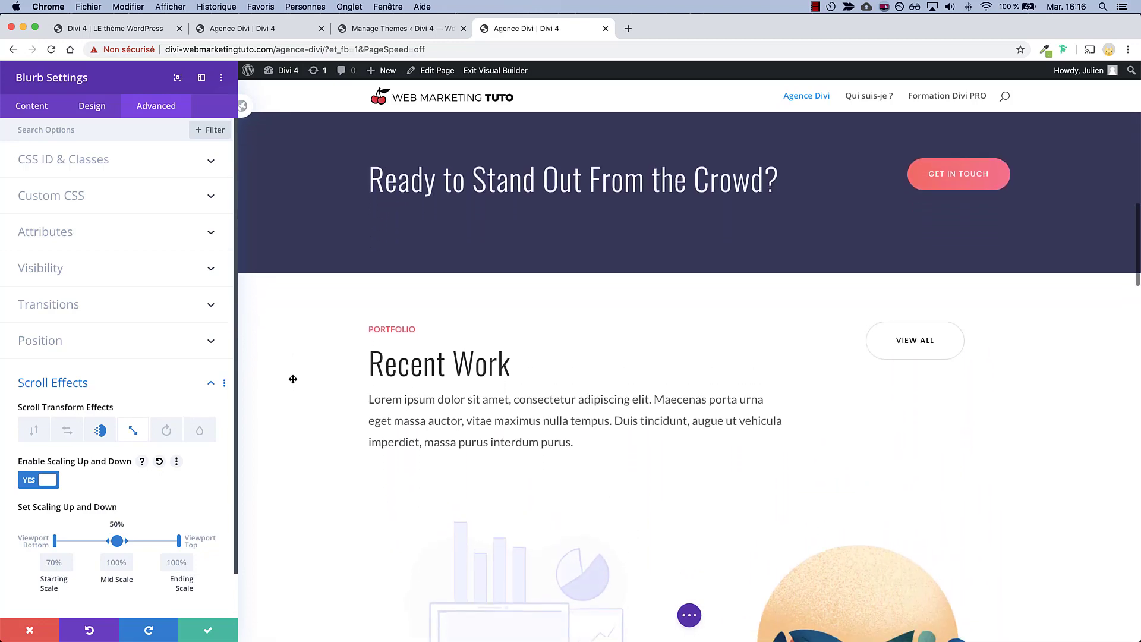
# Set the ending scale of the Conference Illustration blurb's scaling effect to 200% and preview the scrolling.
pyautogui.scroll(-3, 293, 379)
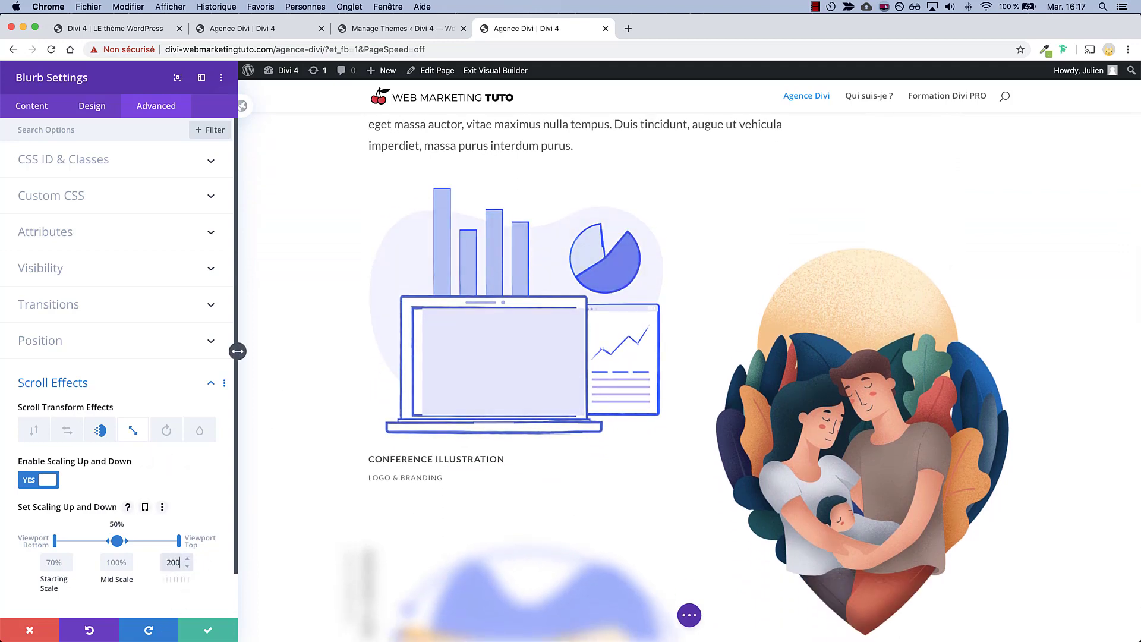
pyautogui.click(319, 447)
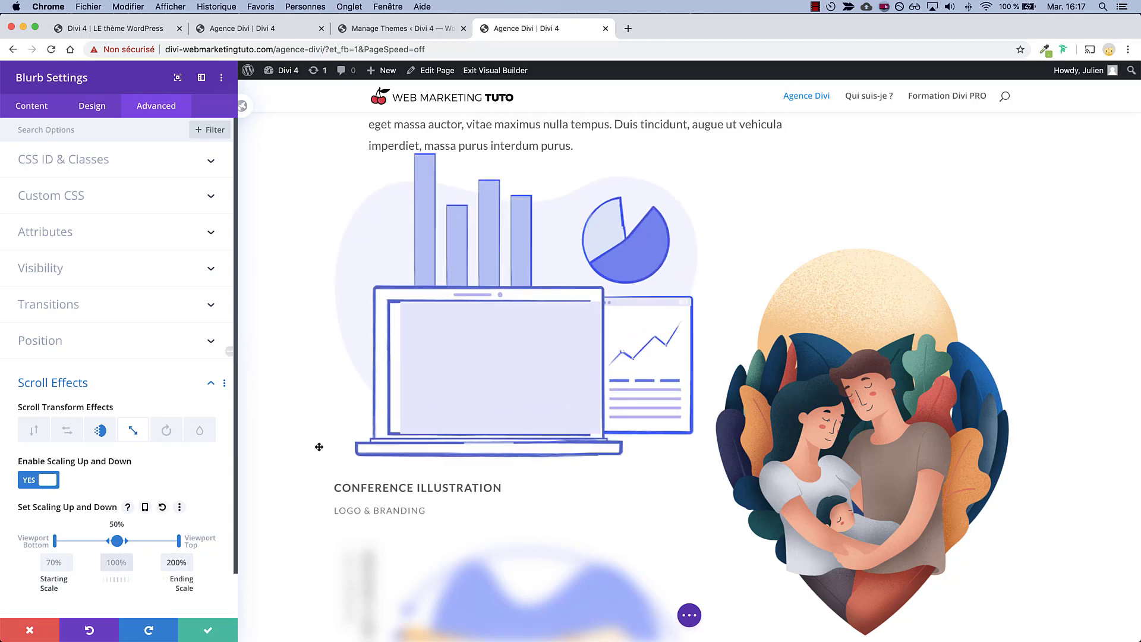
pyautogui.scroll(7, 320, 404)
pyautogui.scroll(-3, 319, 406)
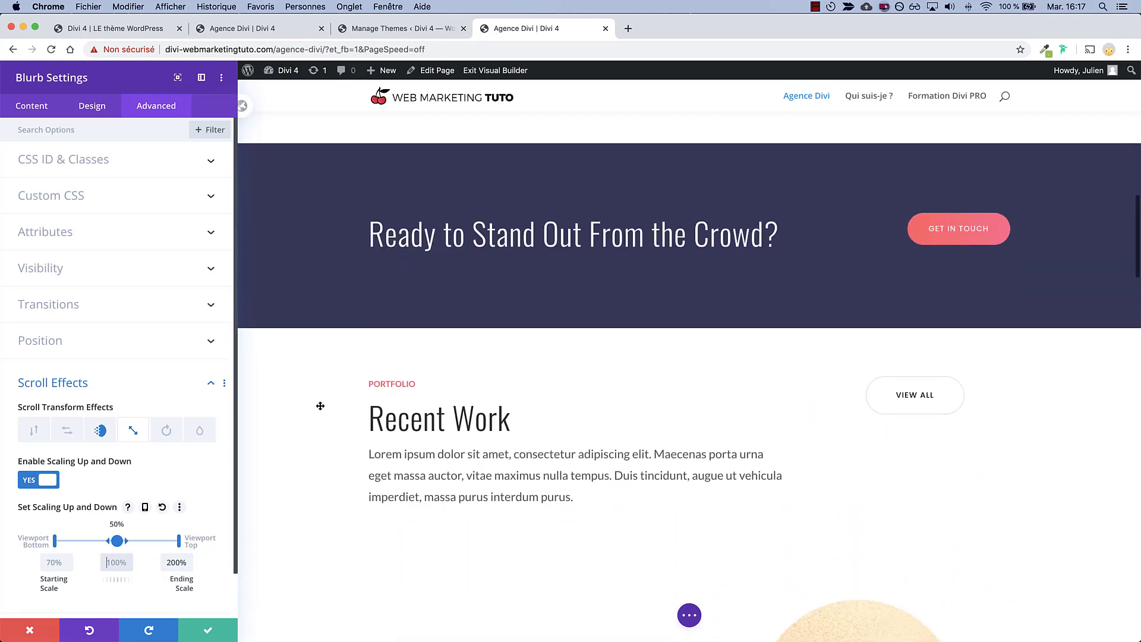
pyautogui.scroll(-5, 319, 405)
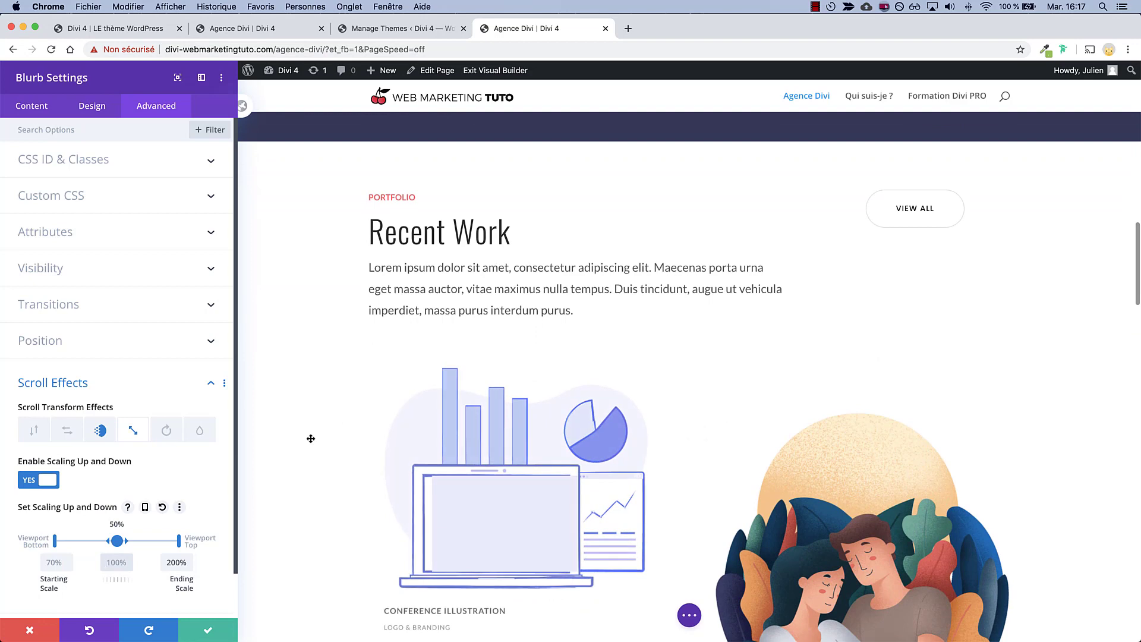
pyautogui.scroll(-4, 311, 439)
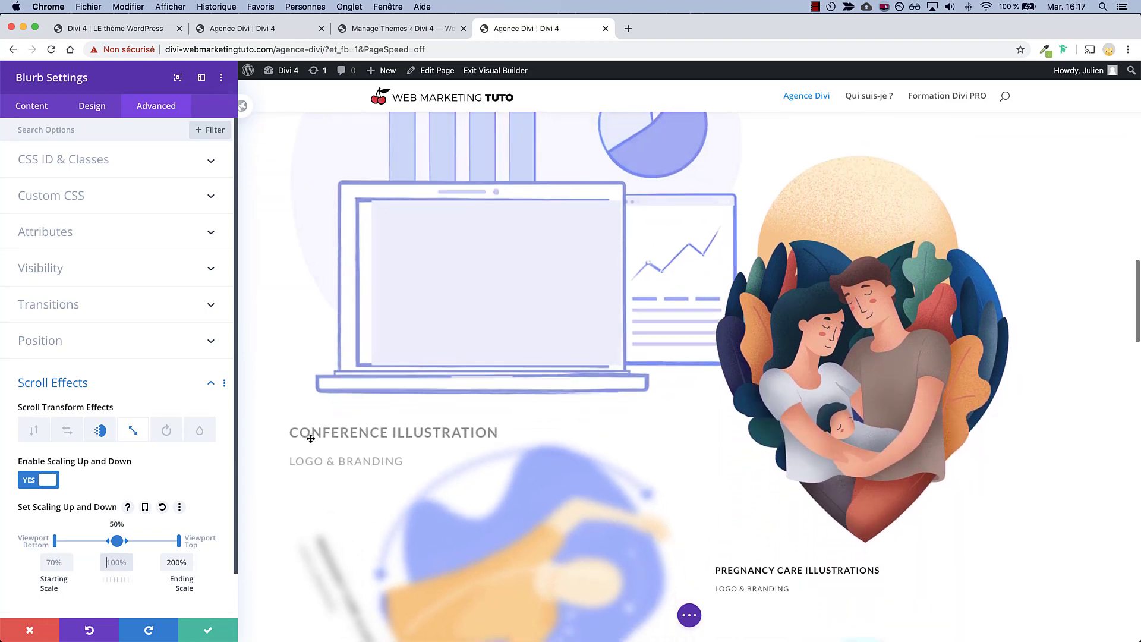
pyautogui.scroll(-3, 311, 439)
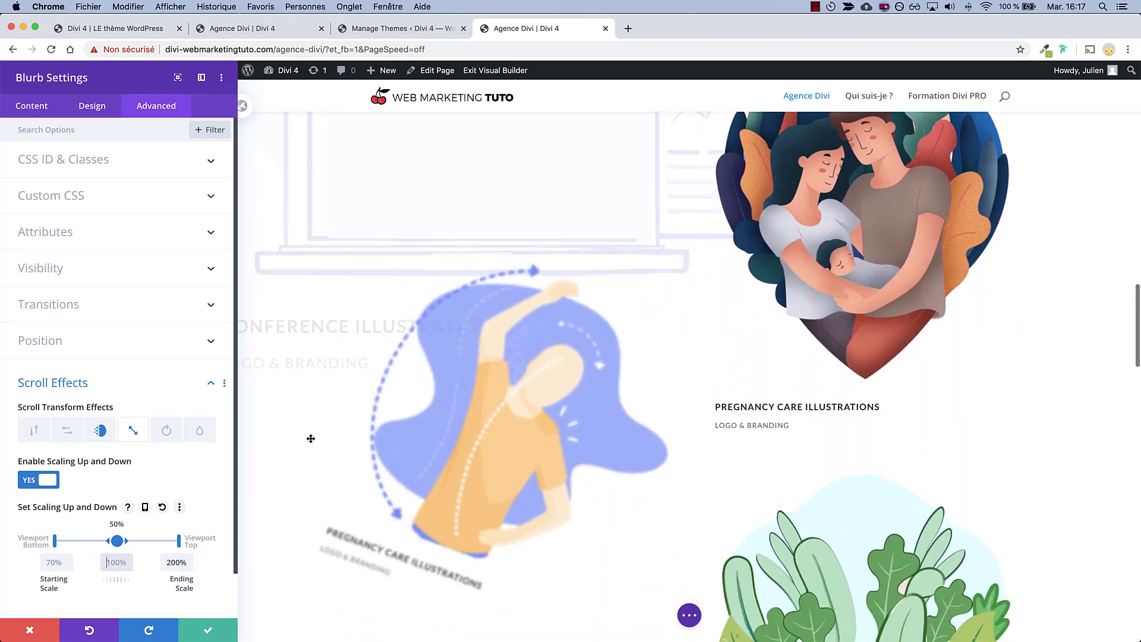
# Try an ending opacity of 0% on the Conference Illustration blurb's fade, preview the scrolling, and discard the blurb's unsaved changes.
pyautogui.click(100, 430)
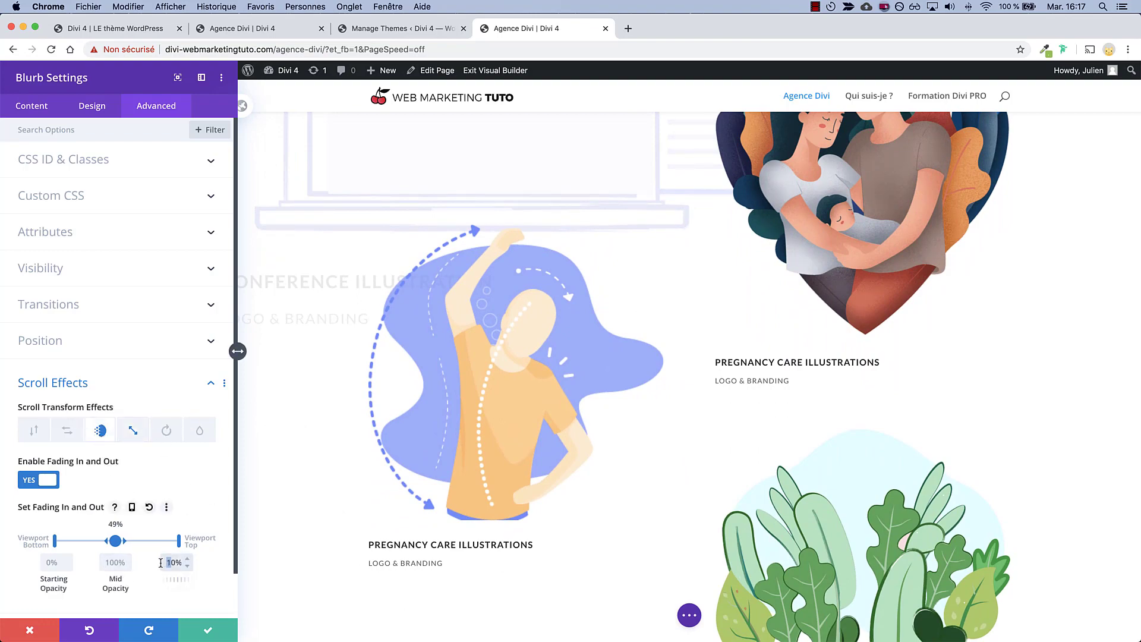
pyautogui.scroll(8, 322, 298)
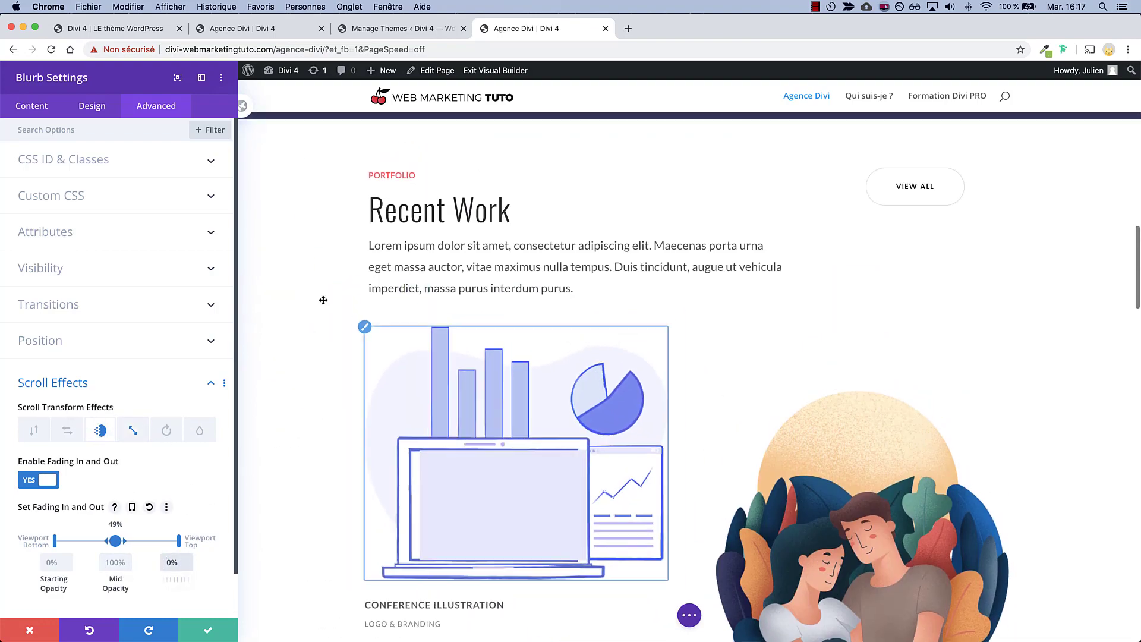
pyautogui.scroll(-8, 323, 300)
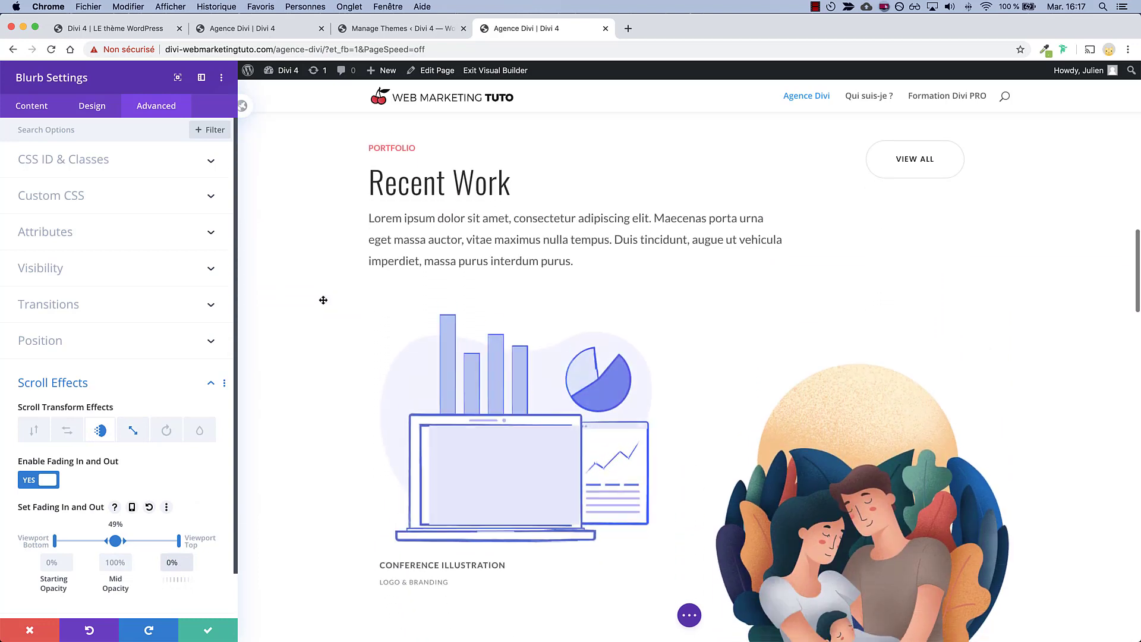
pyautogui.scroll(-5, 323, 301)
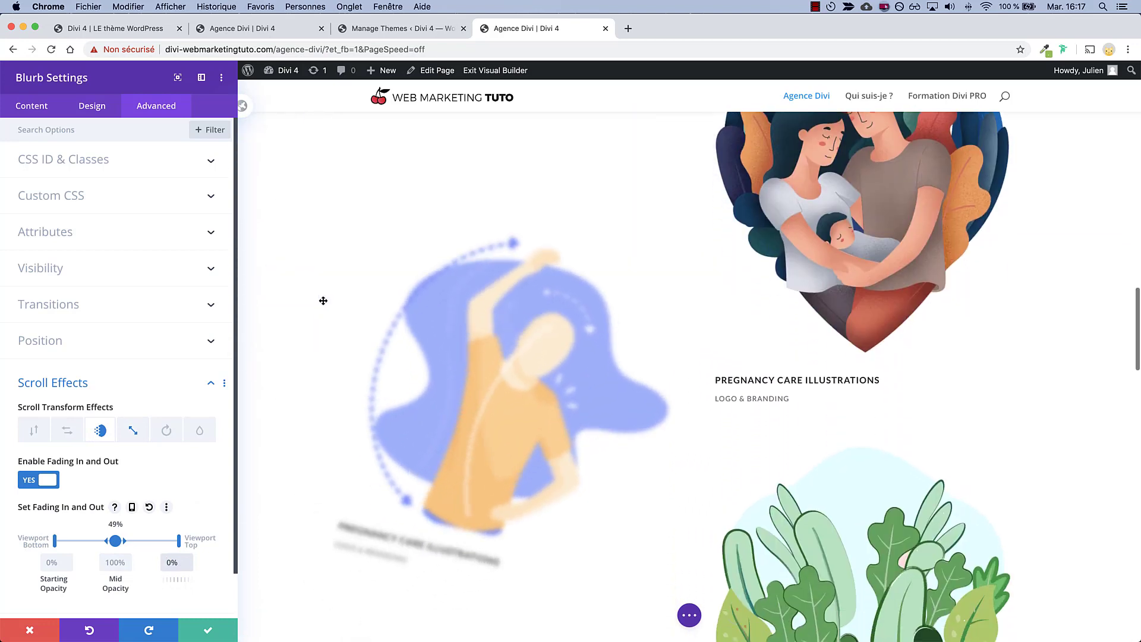
pyautogui.scroll(-2, 528, 282)
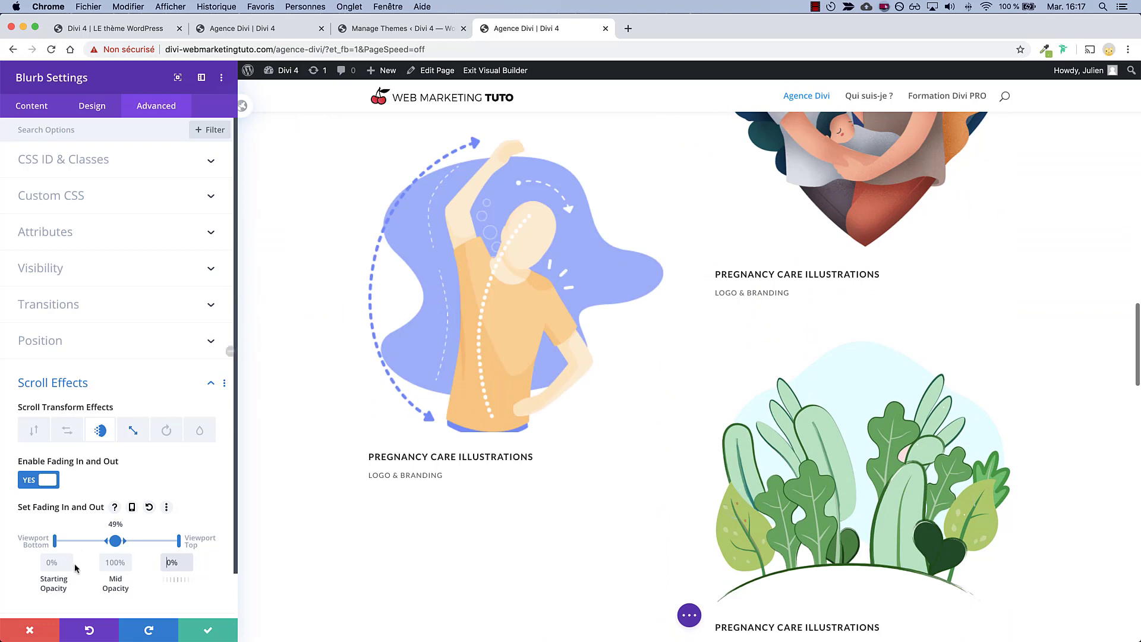
pyautogui.click(45, 629)
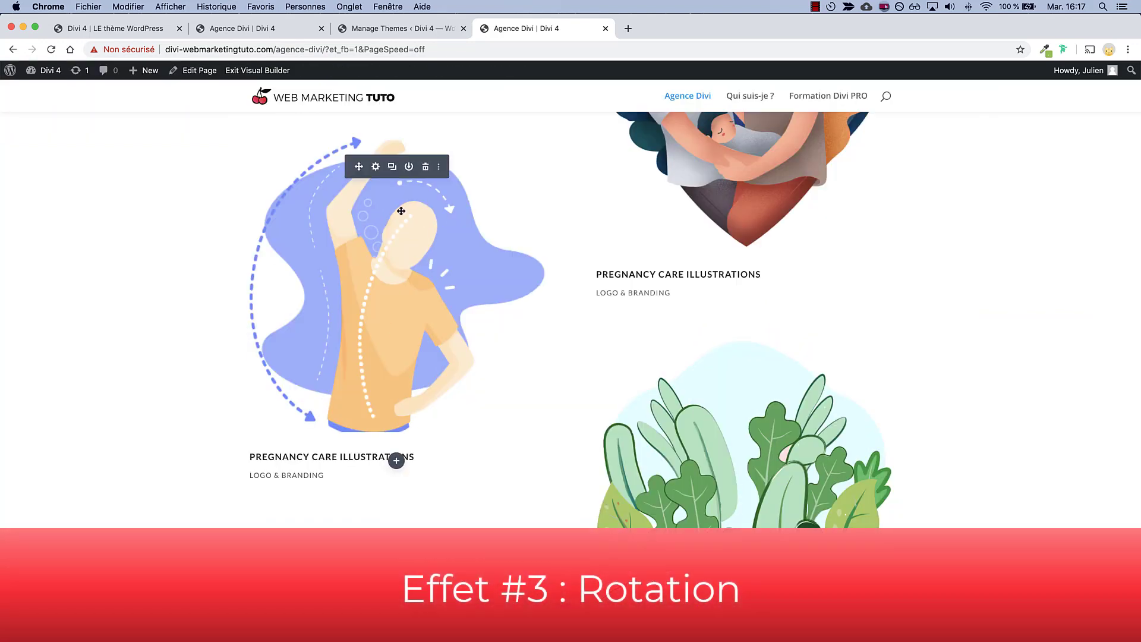
# Open the rotating scroll effect settings of the Pregnancy Care Illustrations blurb with the stretching figure and examine its rotation while scrolling.
pyautogui.click(377, 172)
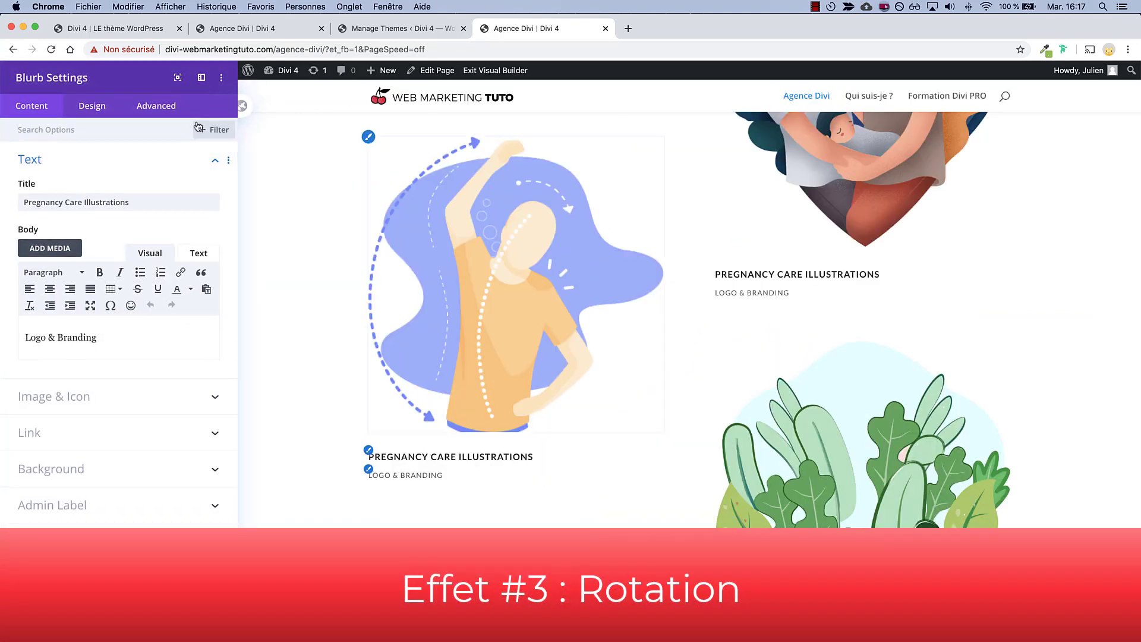
pyautogui.click(158, 111)
pyautogui.click(60, 384)
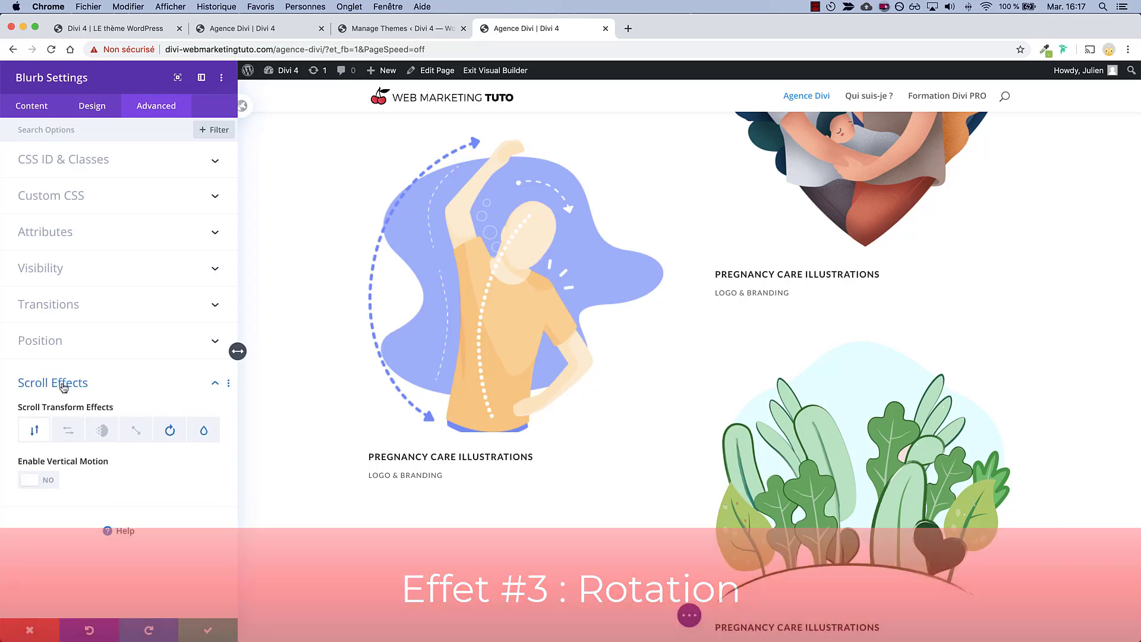
pyautogui.click(171, 433)
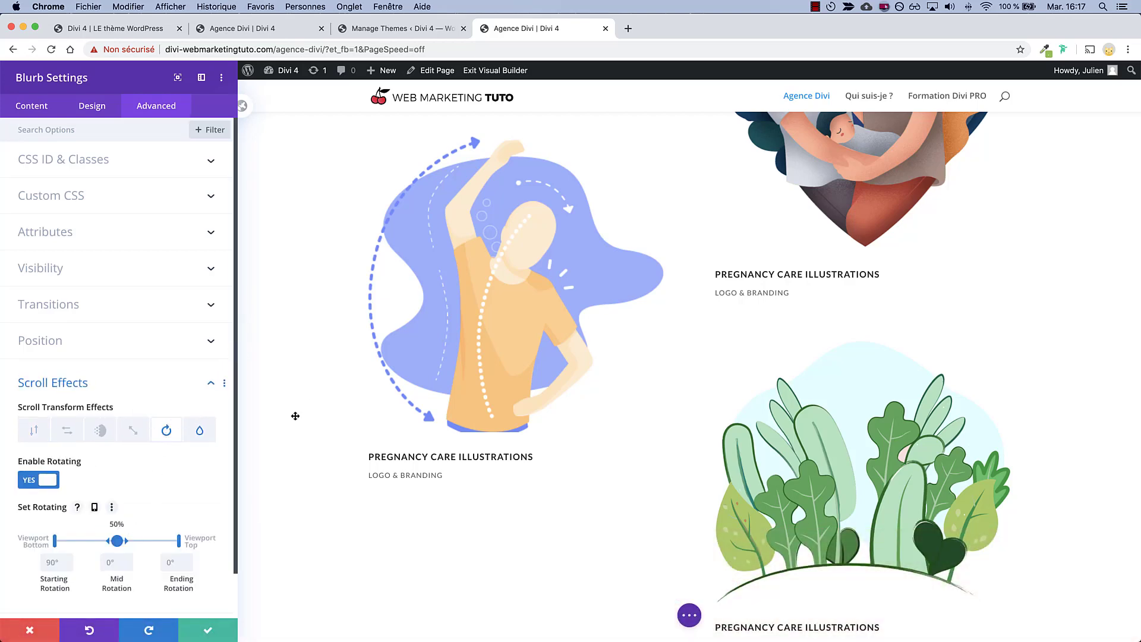
pyautogui.scroll(5, 385, 408)
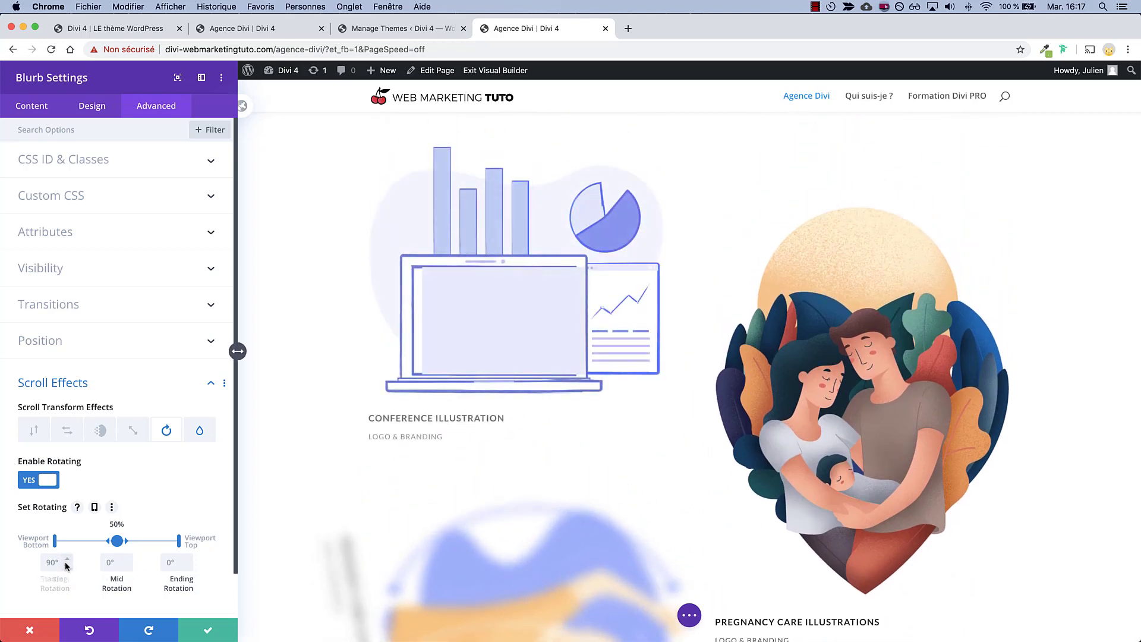
# Set the ending rotation of the stretching-figure blurb to -90° and preview the rotation while scrolling.
pyautogui.scroll(-2, 309, 522)
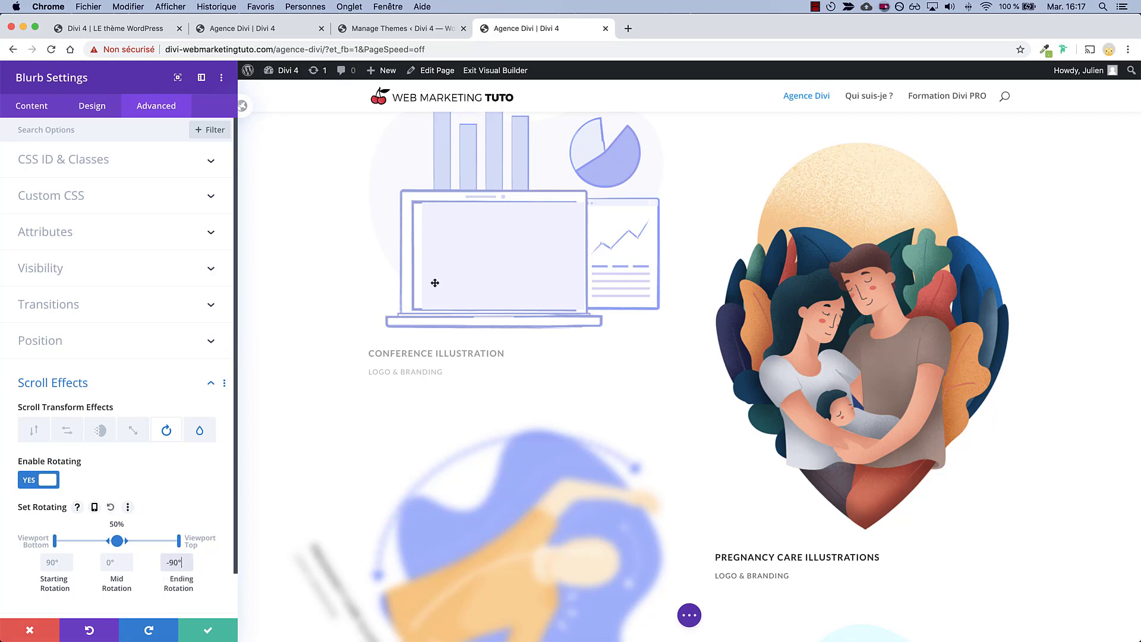
pyautogui.scroll(-6, 435, 283)
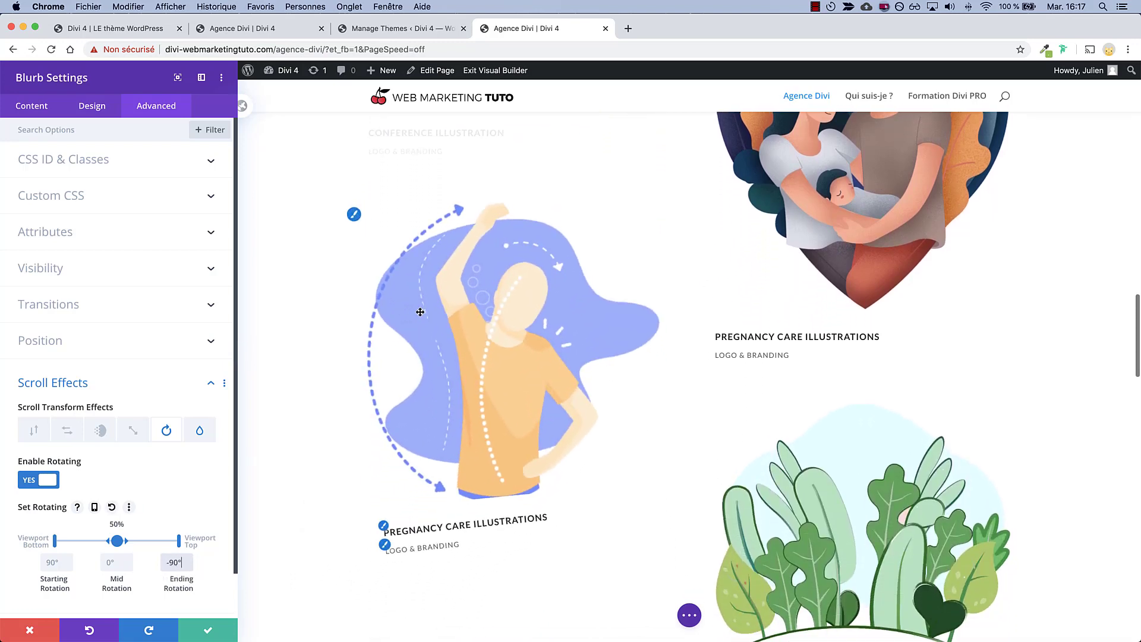
pyautogui.scroll(-4, 420, 313)
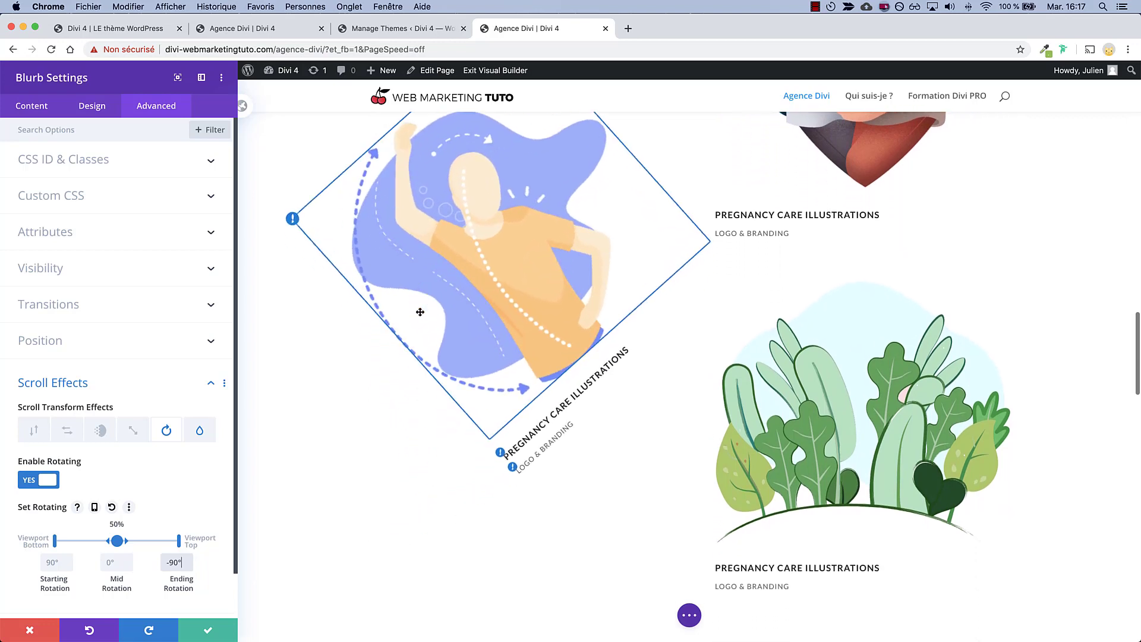
pyautogui.scroll(-5, 420, 312)
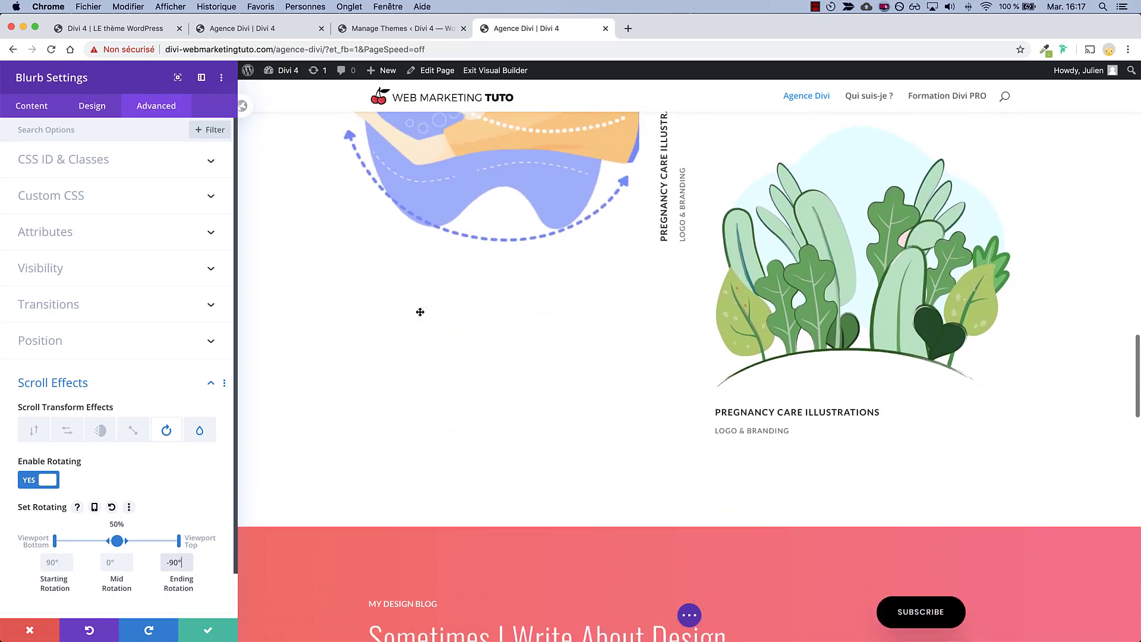
pyautogui.scroll(11, 420, 312)
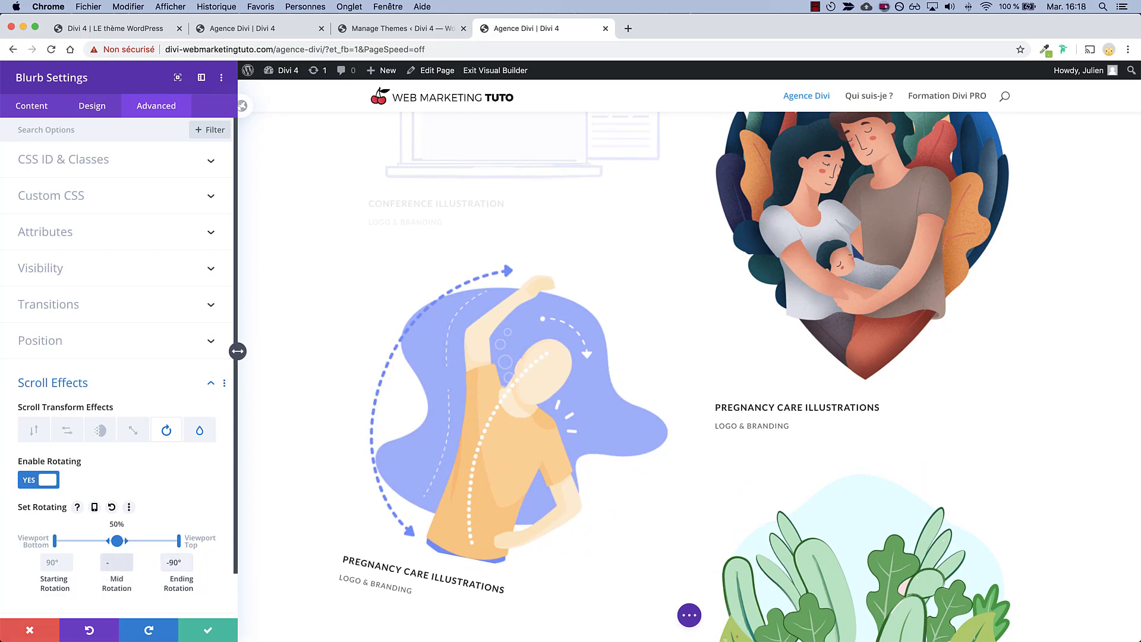
# Set the mid rotation of the stretching-figure blurb to -360° and preview the rotation while scrolling.
pyautogui.scroll(13, 355, 329)
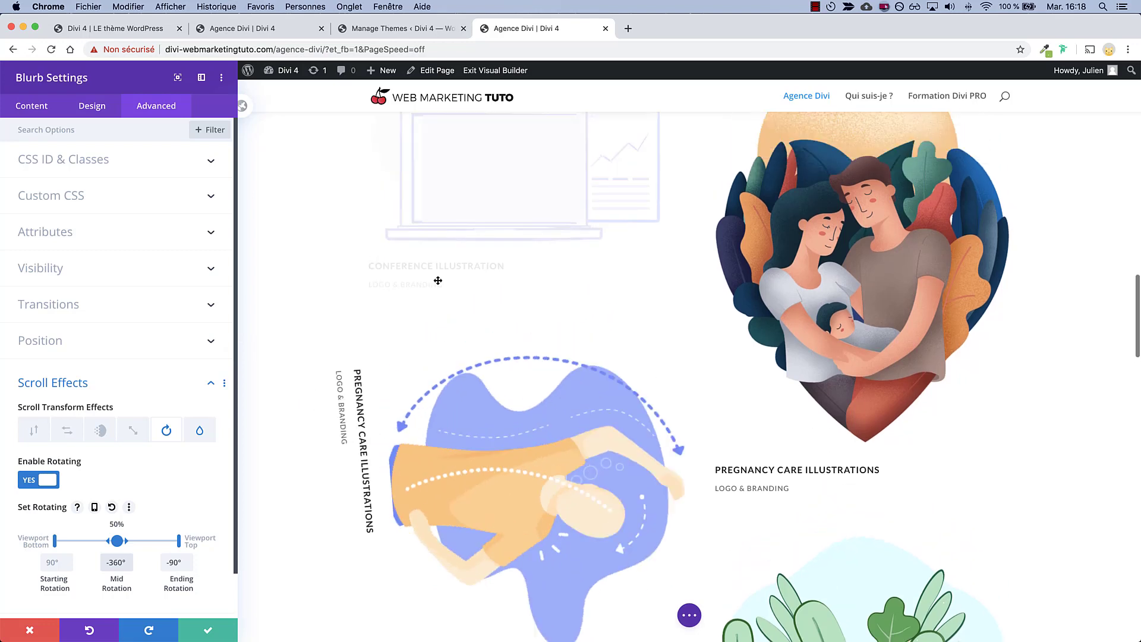
pyautogui.scroll(-8, 355, 329)
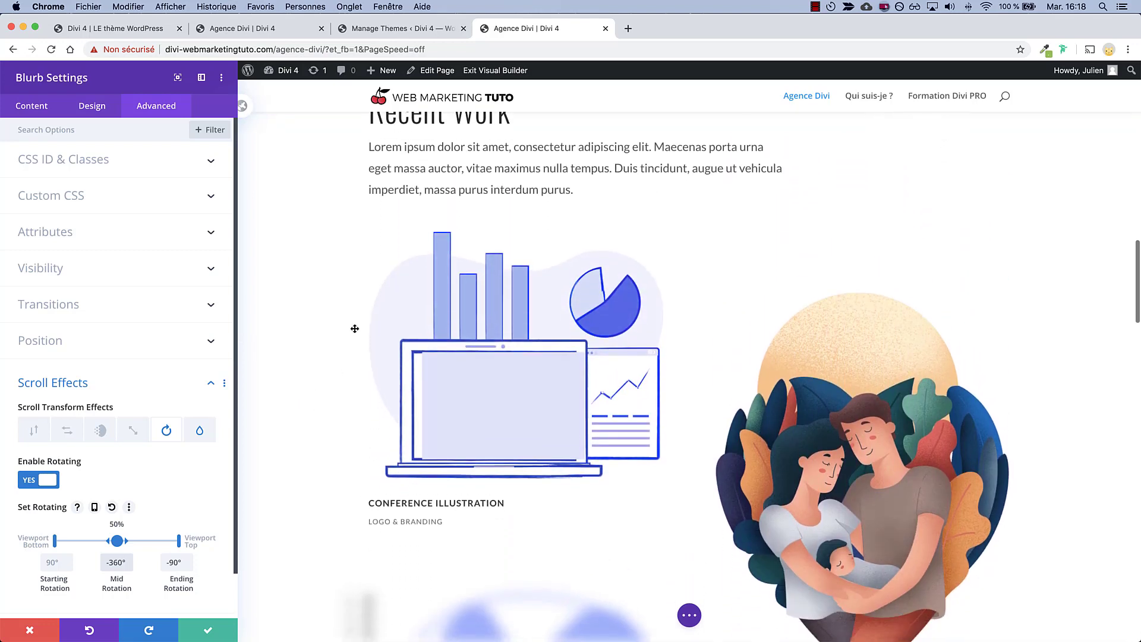
pyautogui.scroll(-7, 354, 328)
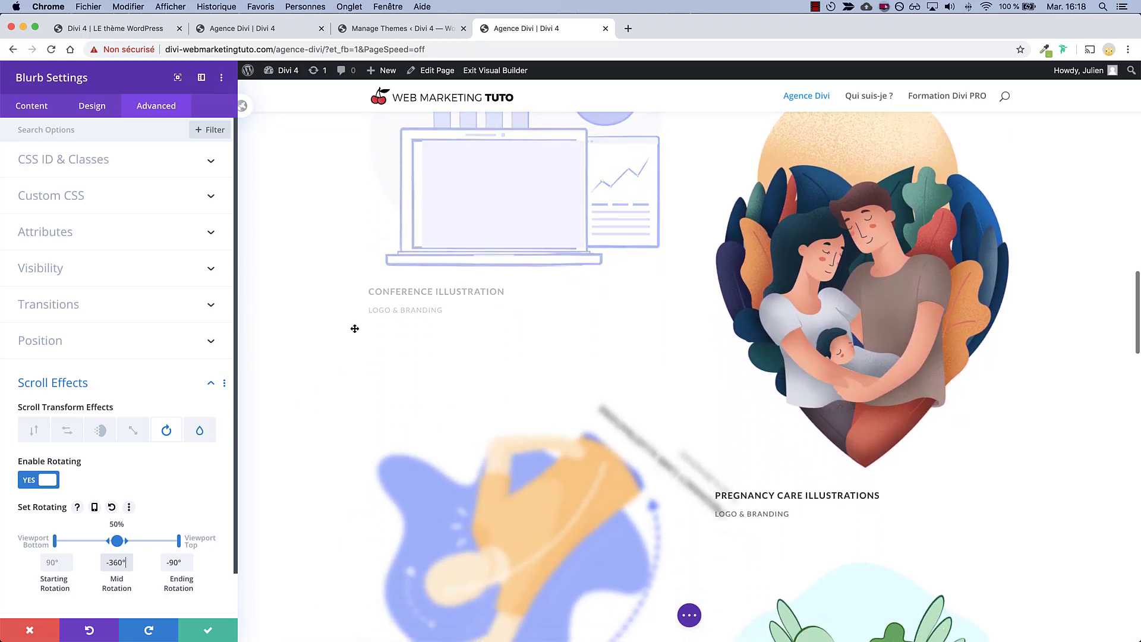
pyautogui.scroll(-5, 354, 329)
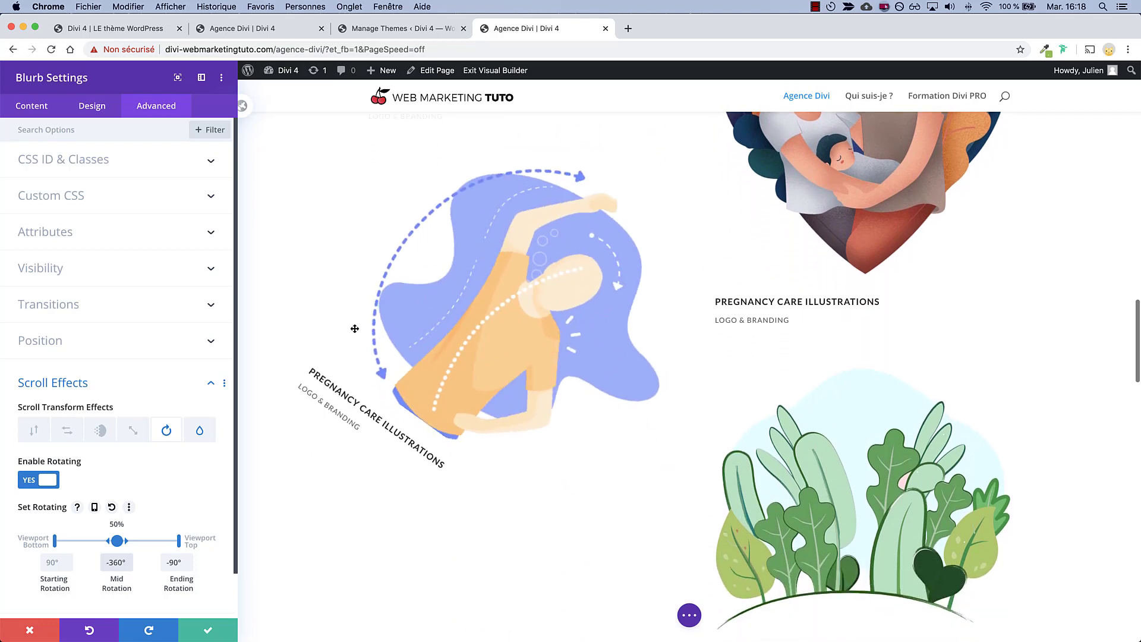
pyautogui.scroll(-5, 355, 329)
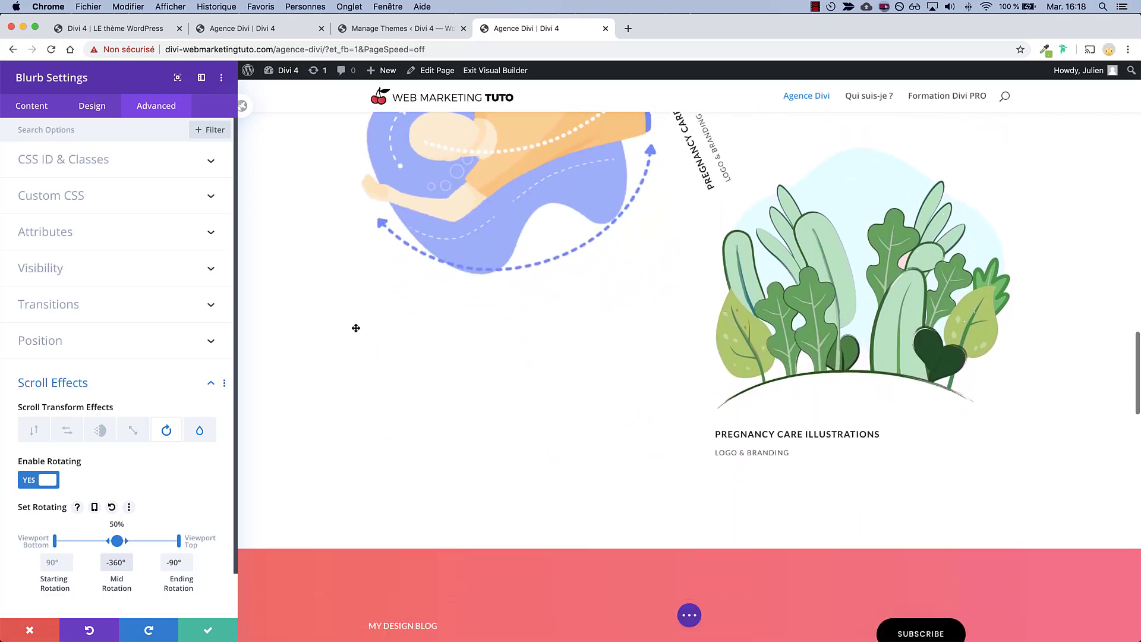
pyautogui.scroll(7, 356, 328)
pyautogui.scroll(4, 355, 328)
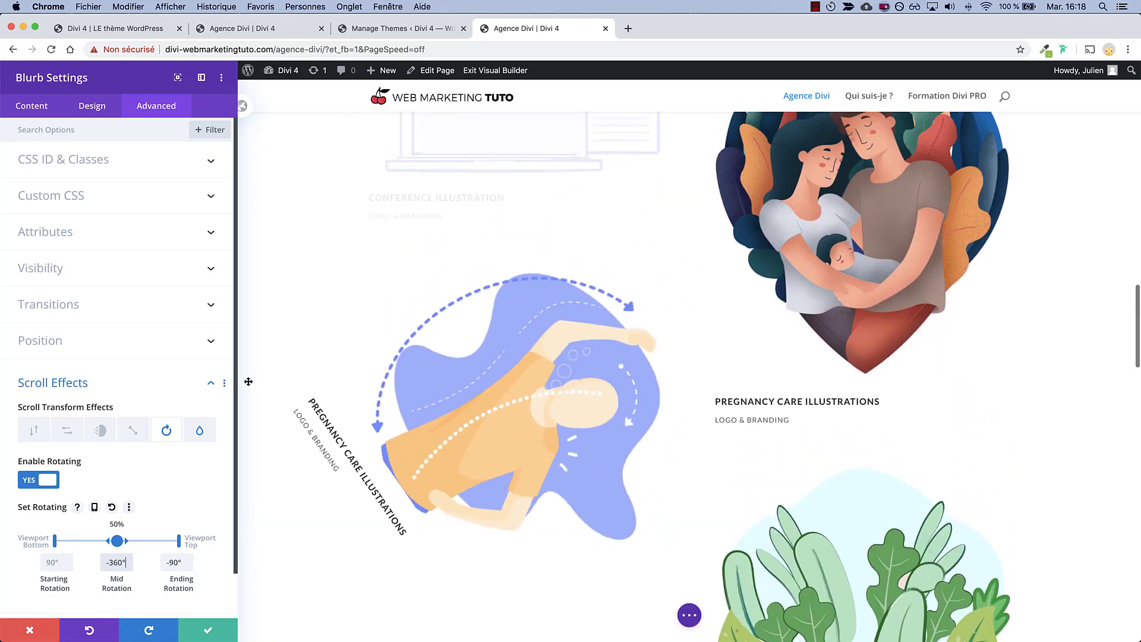
# Open the blur scroll effect settings of the stretching-figure blurb.
pyautogui.click(198, 432)
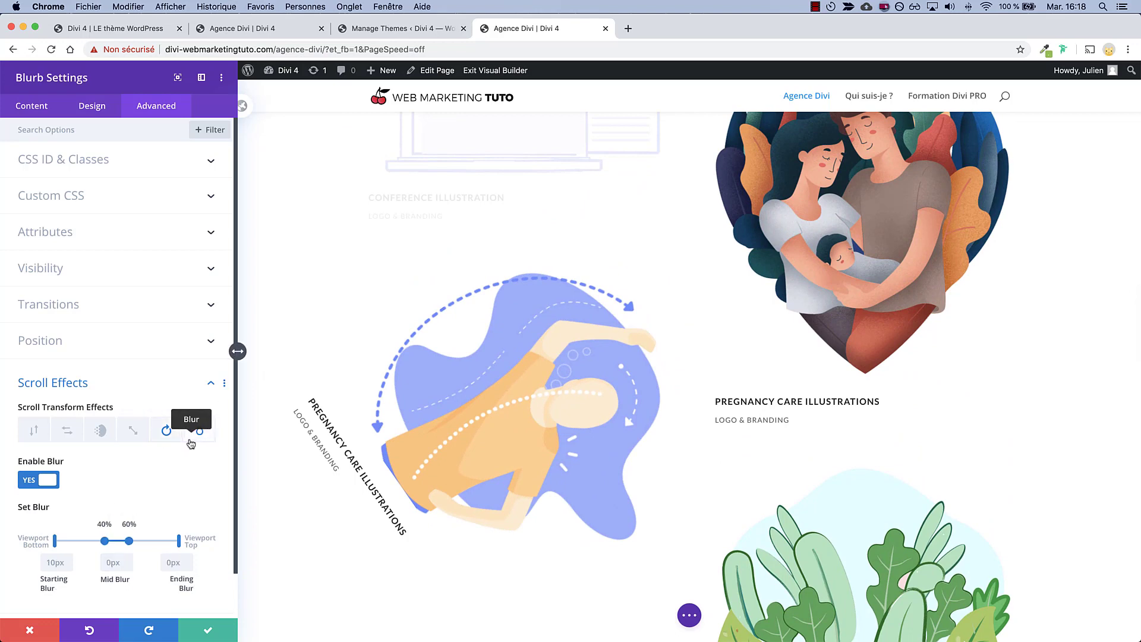